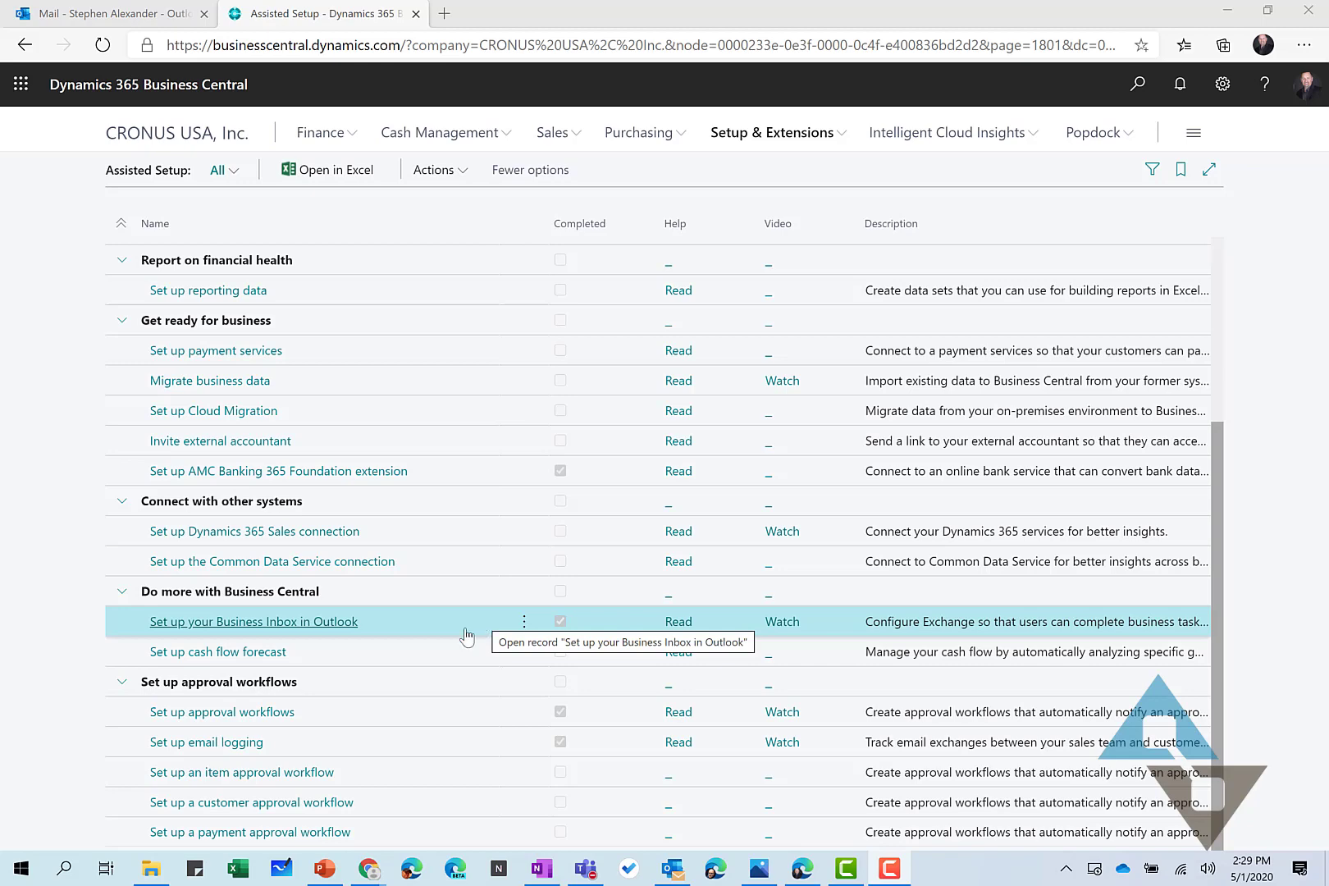
left_click(361, 757)
left_click(174, 745)
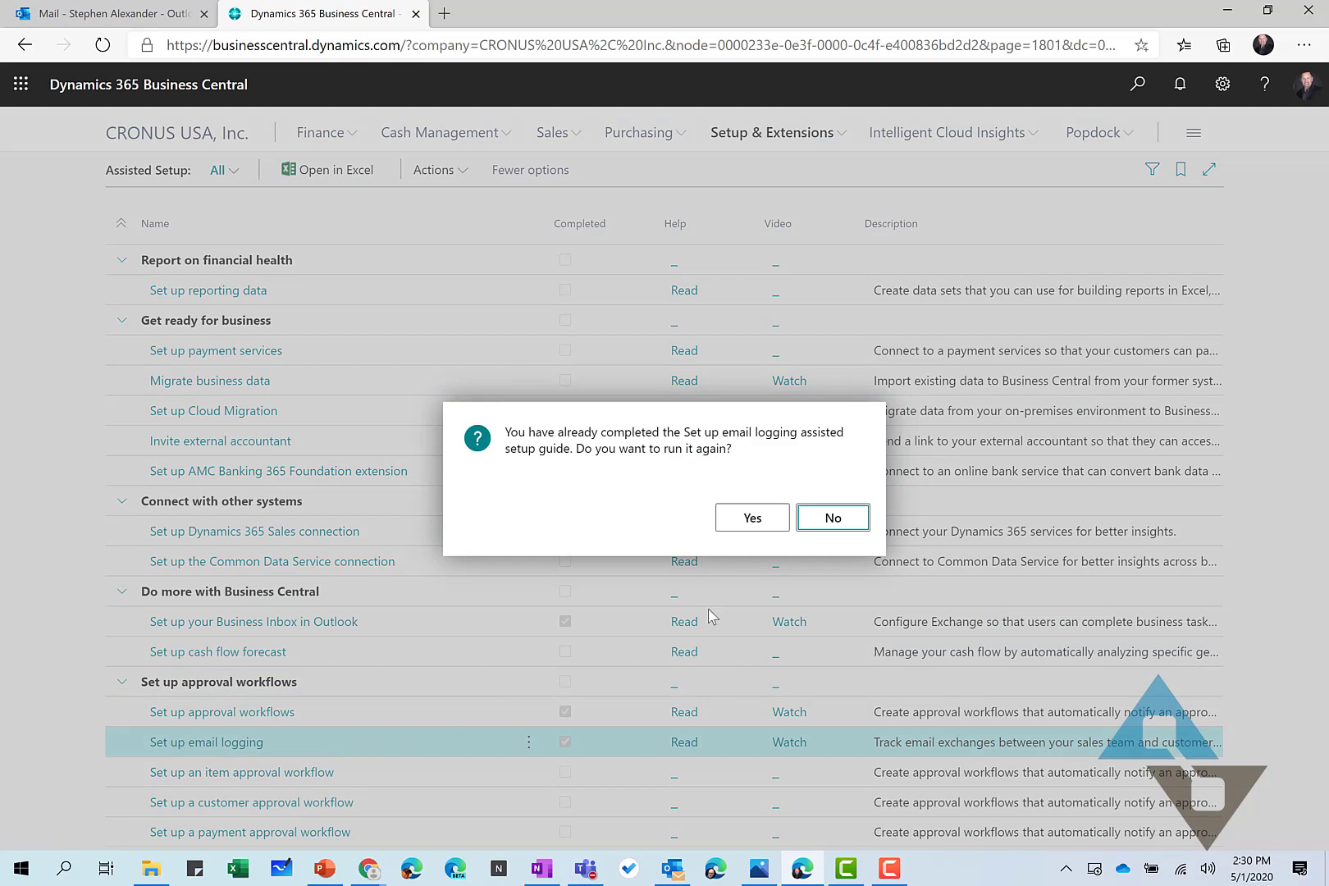
left_click(834, 521)
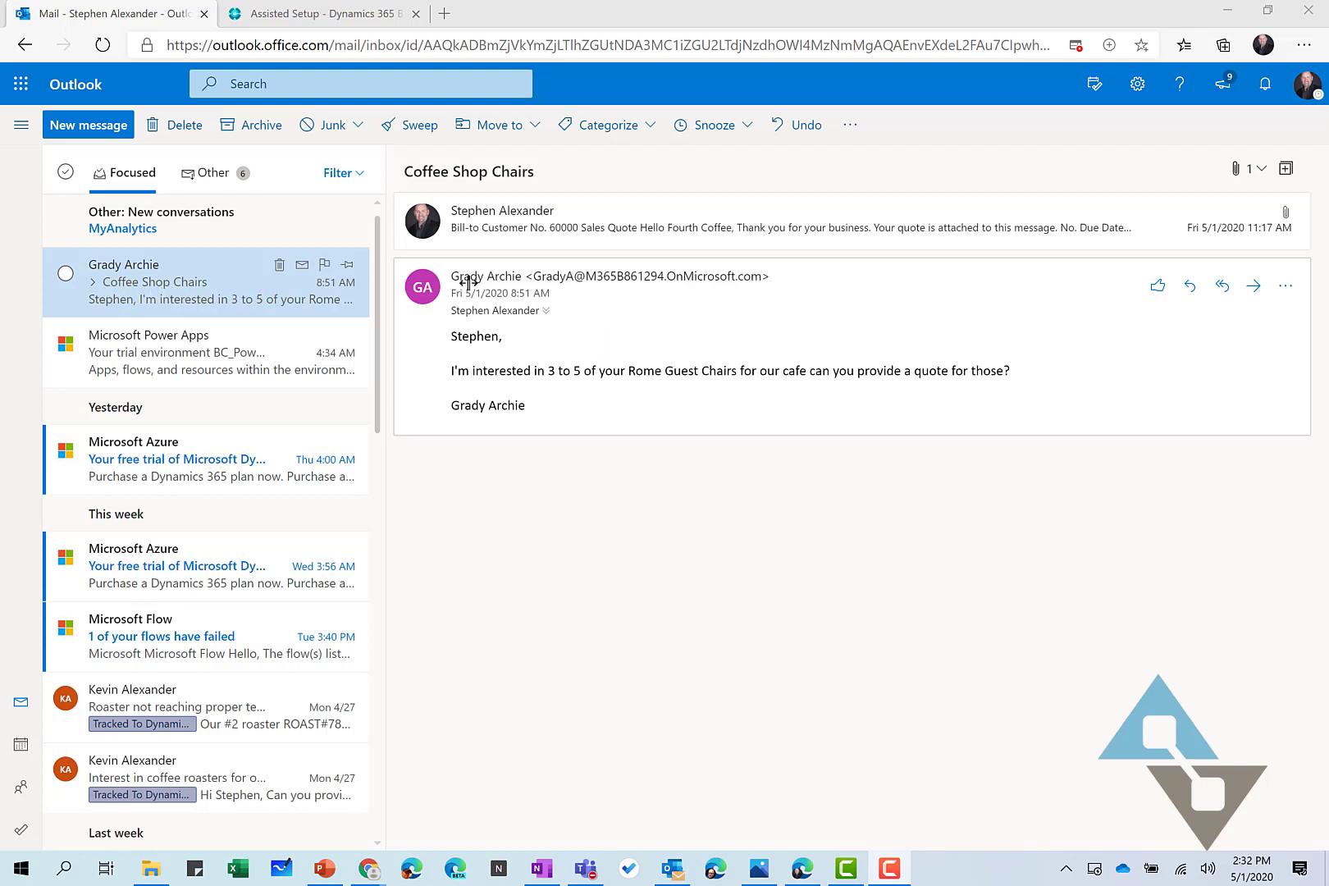
Open the Business Central Contact Insights for the customer's message in the Coffee Shop Chairs conversation
left_click(1285, 287)
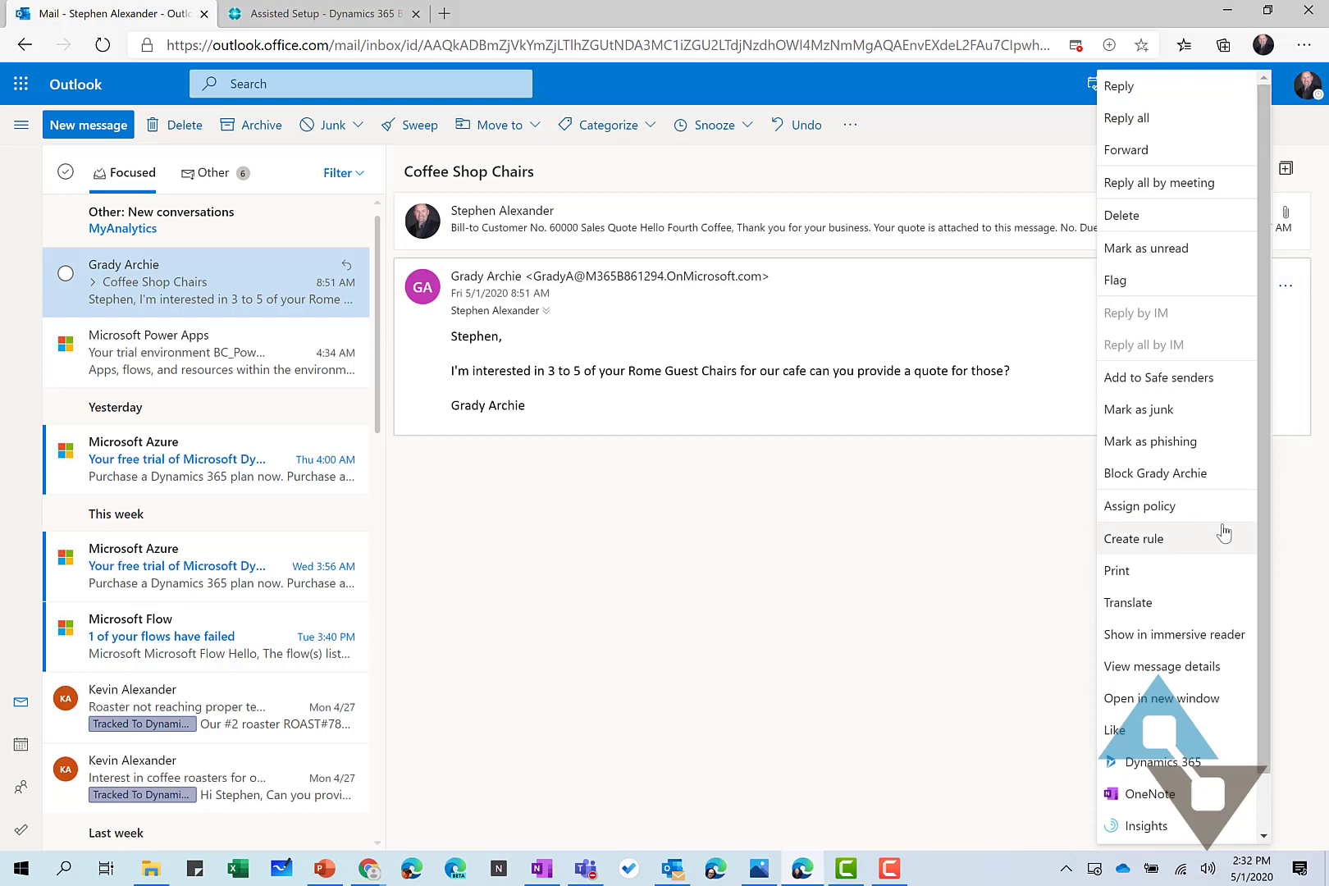
scroll(1186, 541, "down", 1)
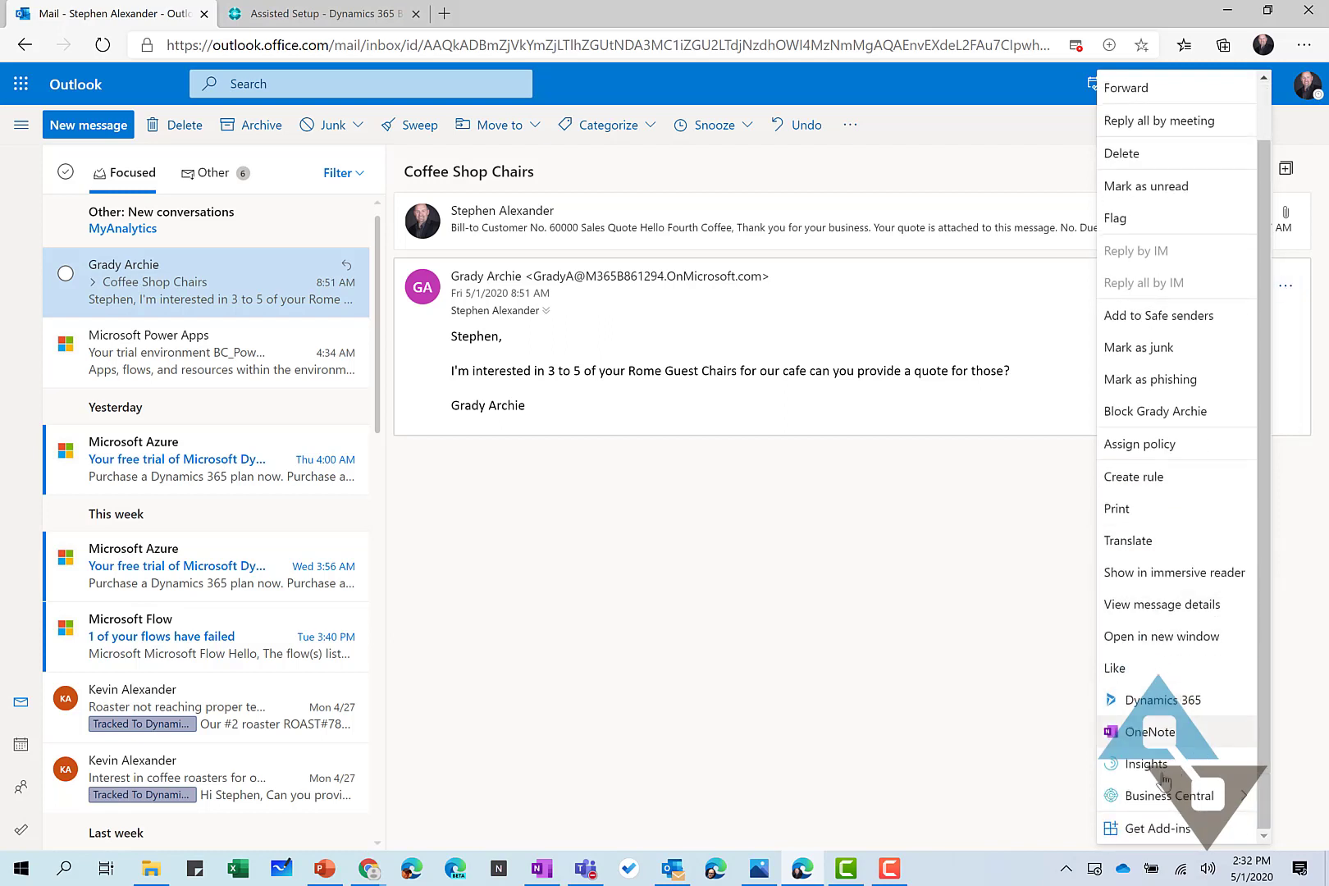
mouse_move(1186, 799)
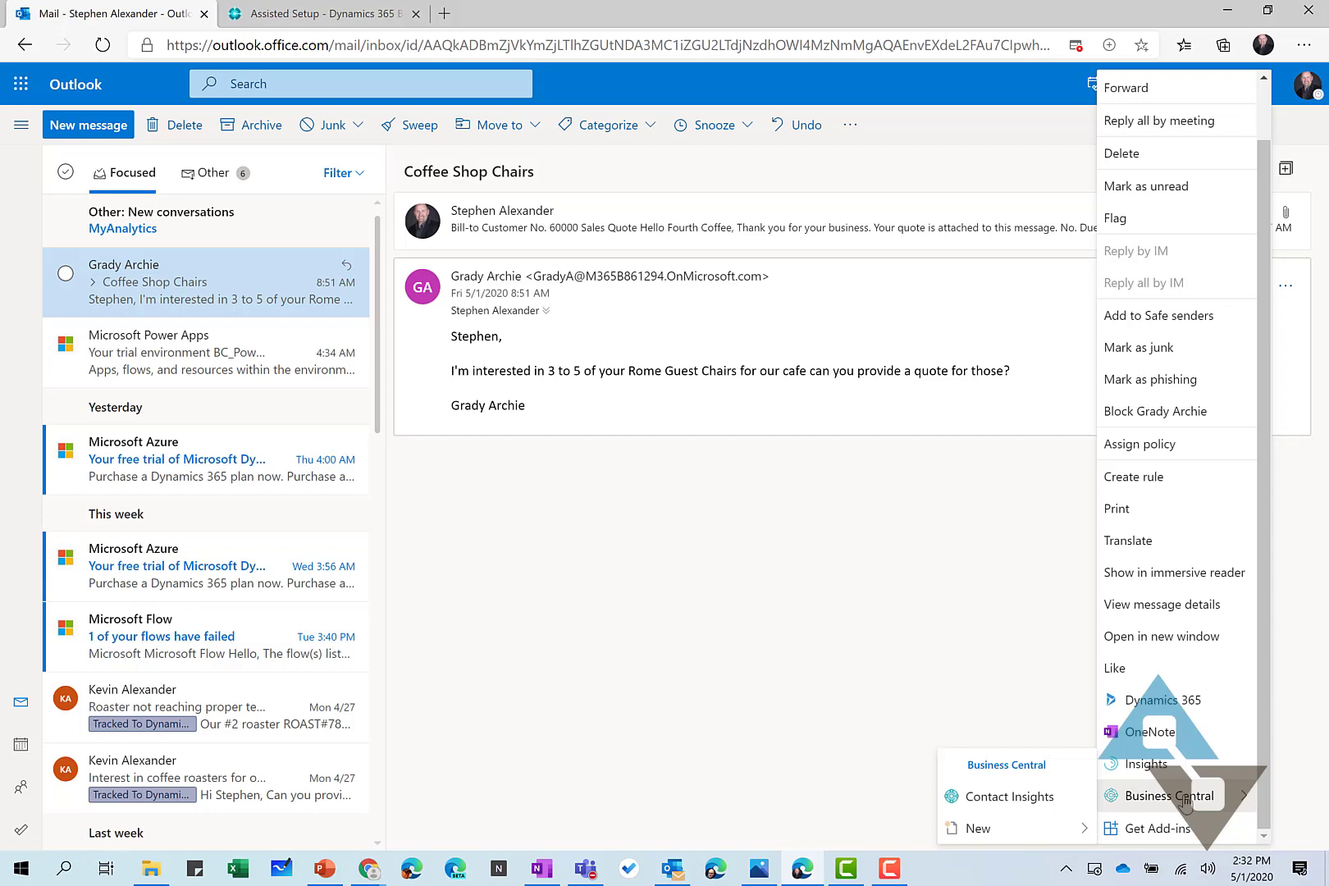
left_click(992, 800)
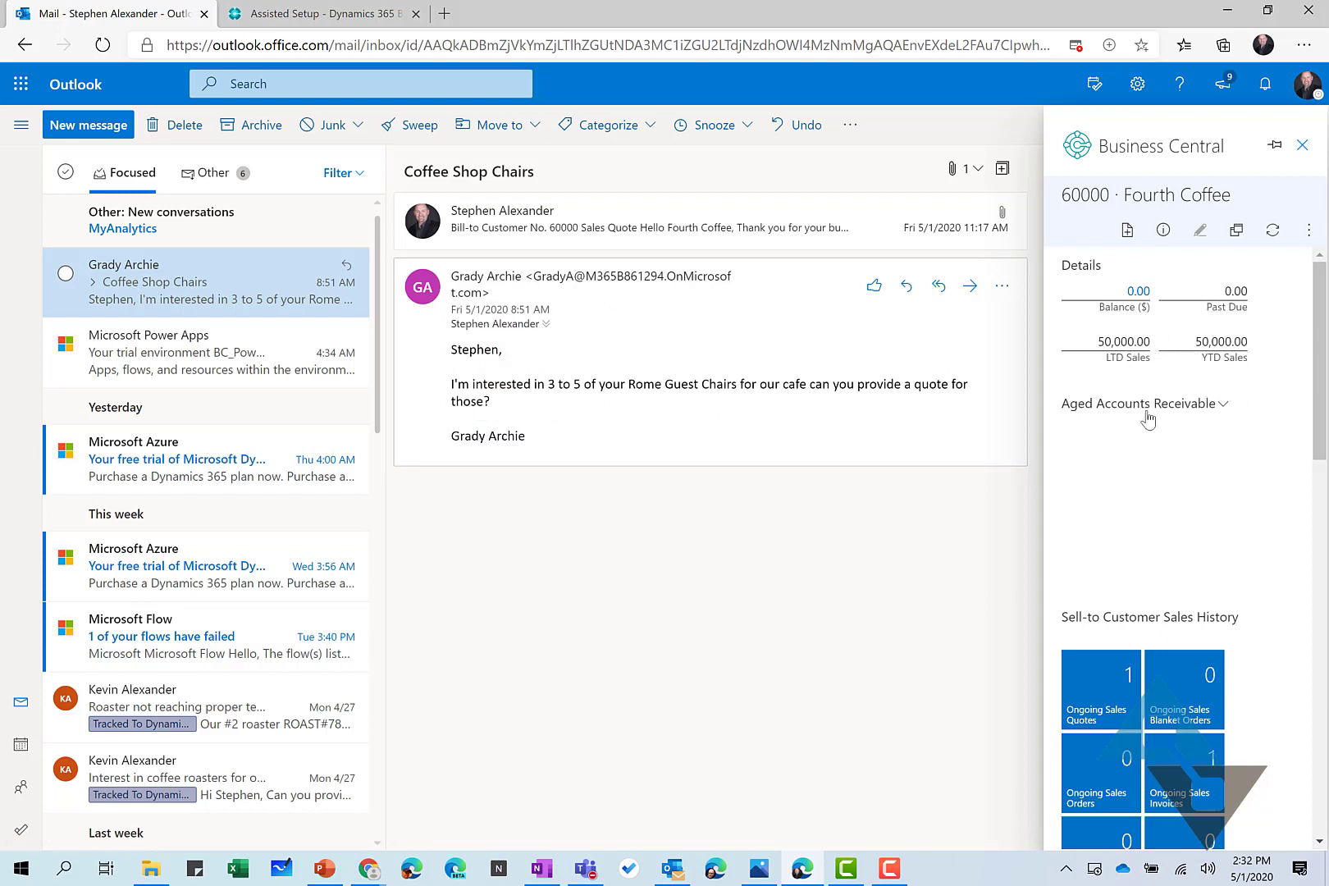
Examine Fourth Coffee's sales history and customer statistics, including the sales lines behind its outstanding invoices, and return to the customer details
scroll(1179, 450, "down", 3)
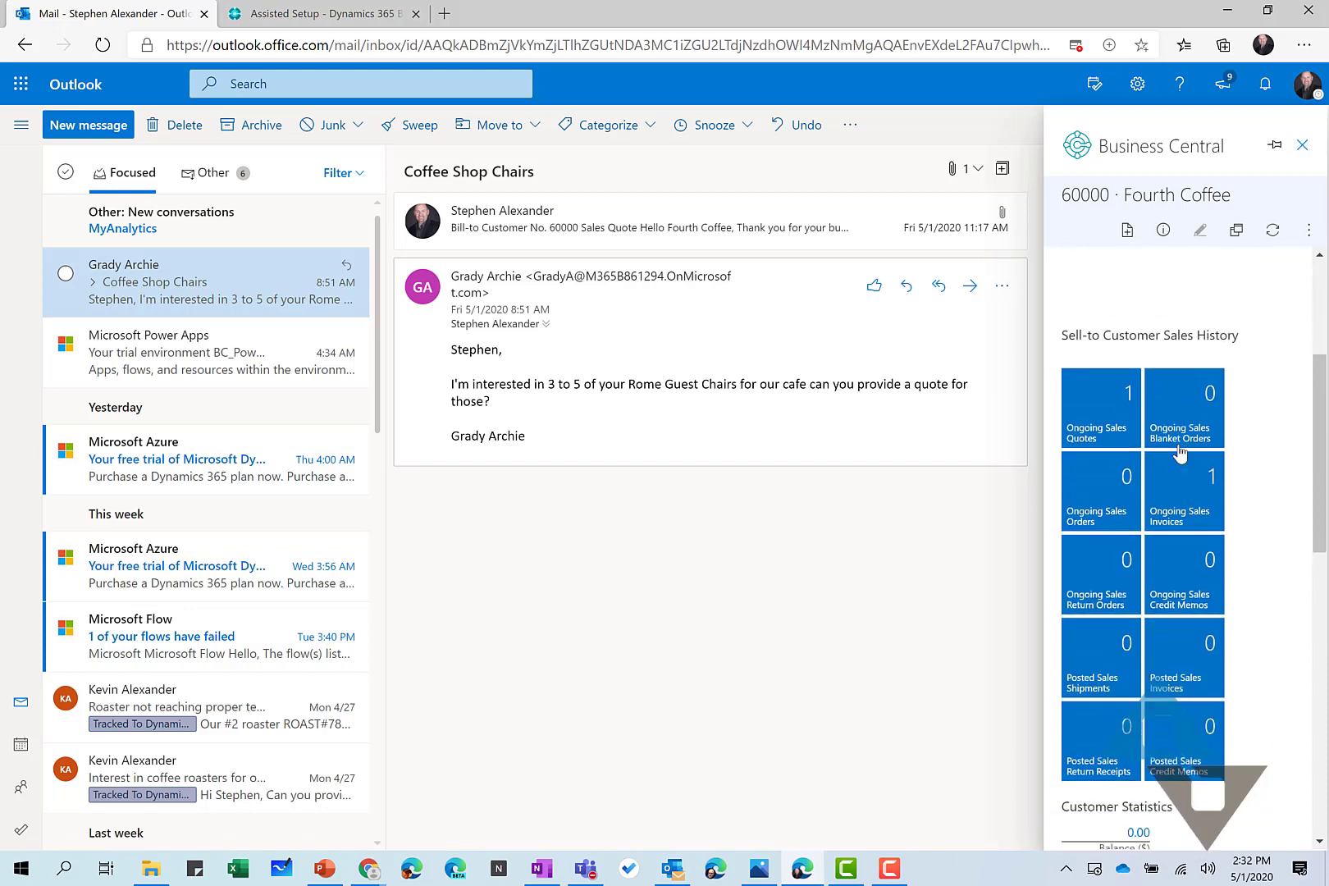
scroll(1179, 451, "down", 1)
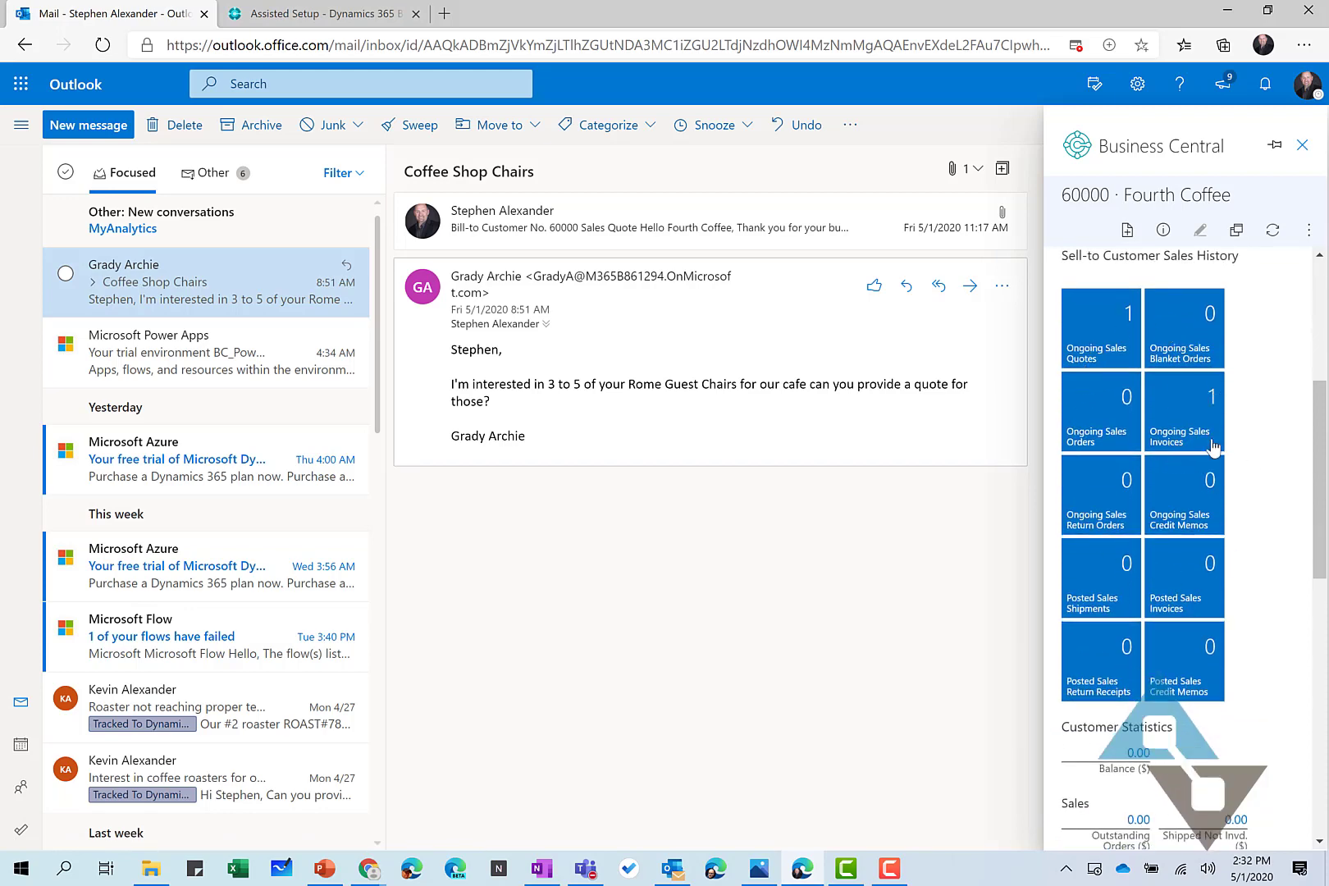
scroll(1146, 601, "down", 5)
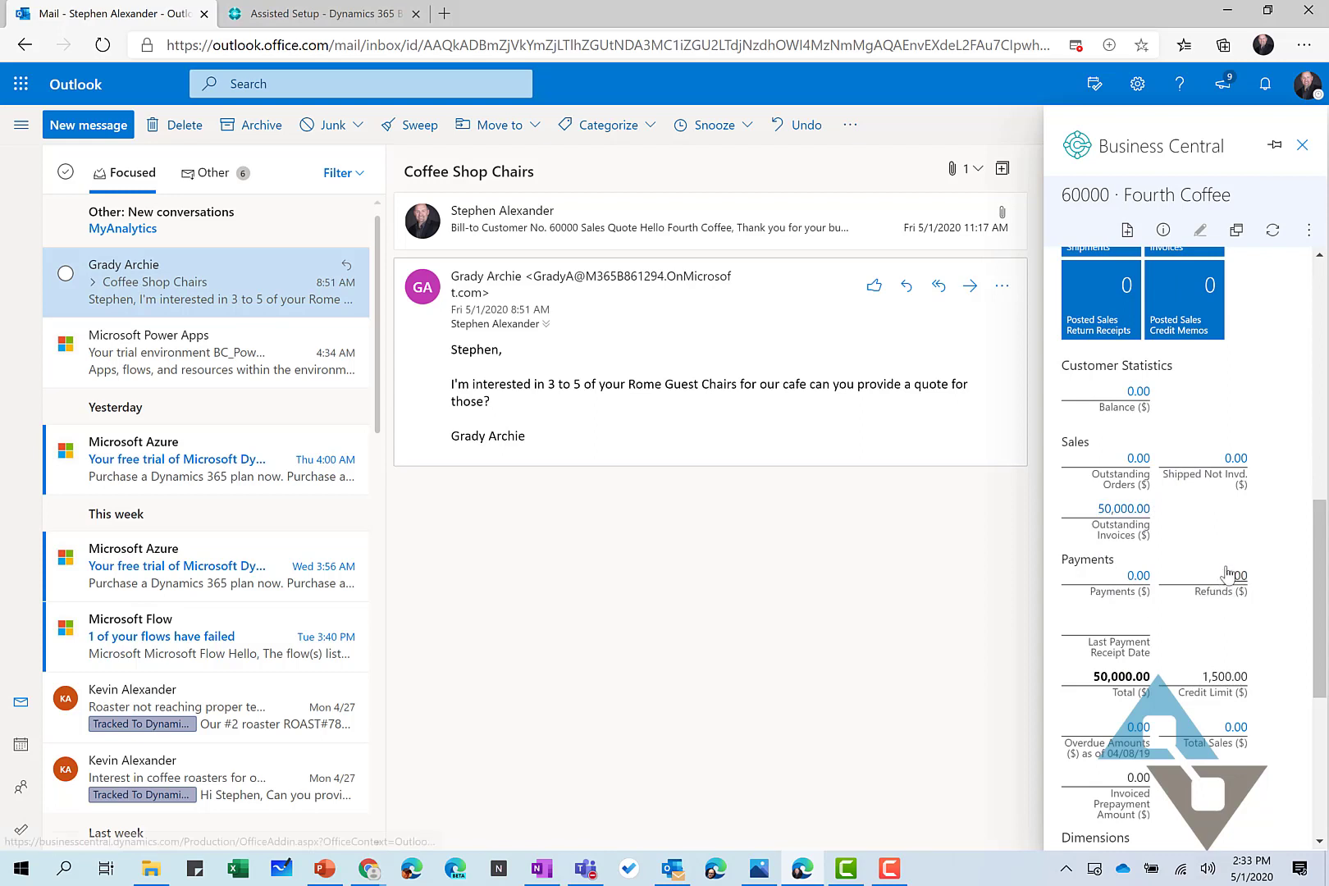
left_click(1126, 509)
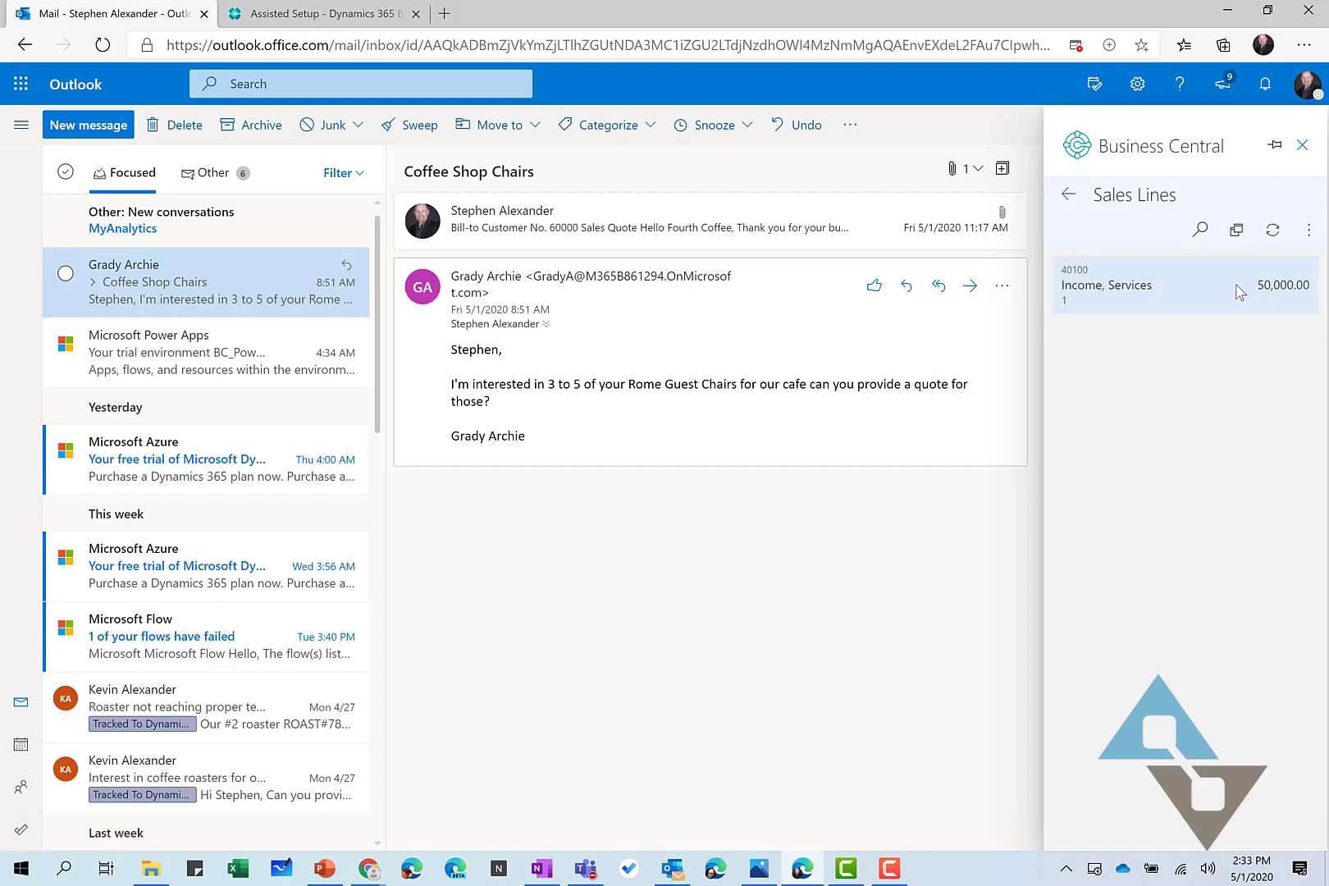
left_click(1066, 195)
scroll(1209, 466, "up", 5)
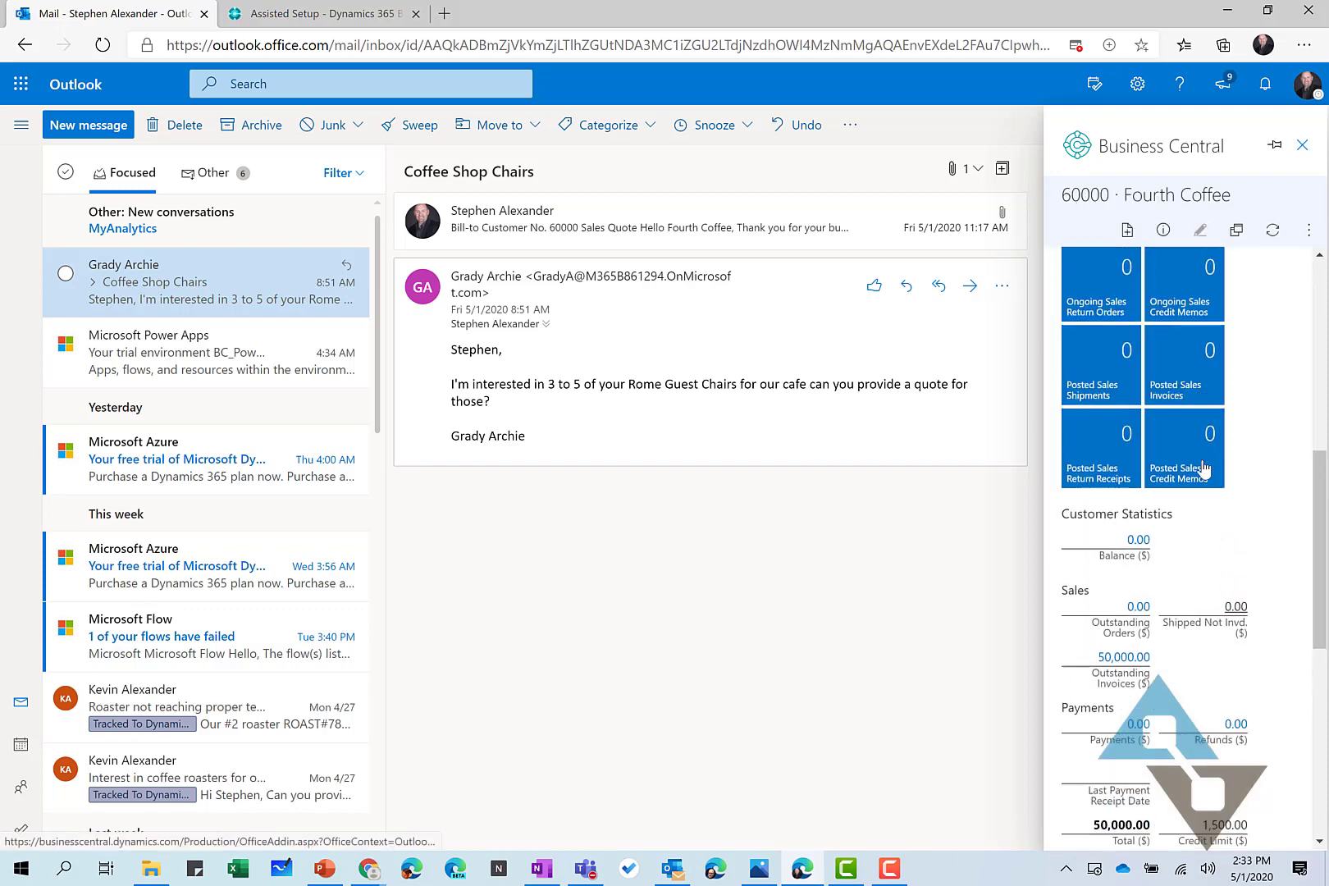
scroll(1209, 466, "up", 2)
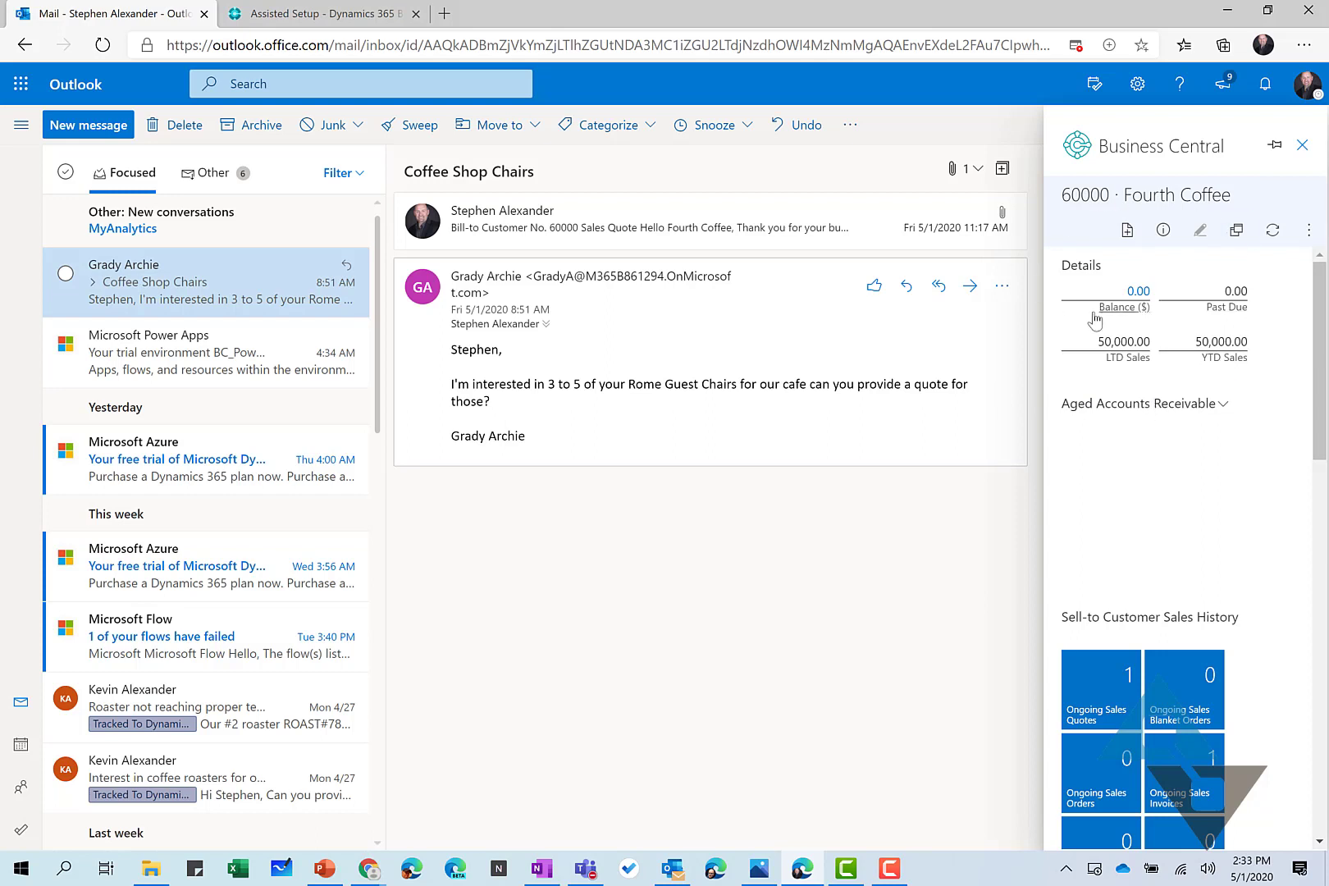
Create a sales quote for Fourth Coffee from the suggested items, including item 1960-S ROME Guest Chair and excluding 1953-W Guest Section 1
left_click(1126, 234)
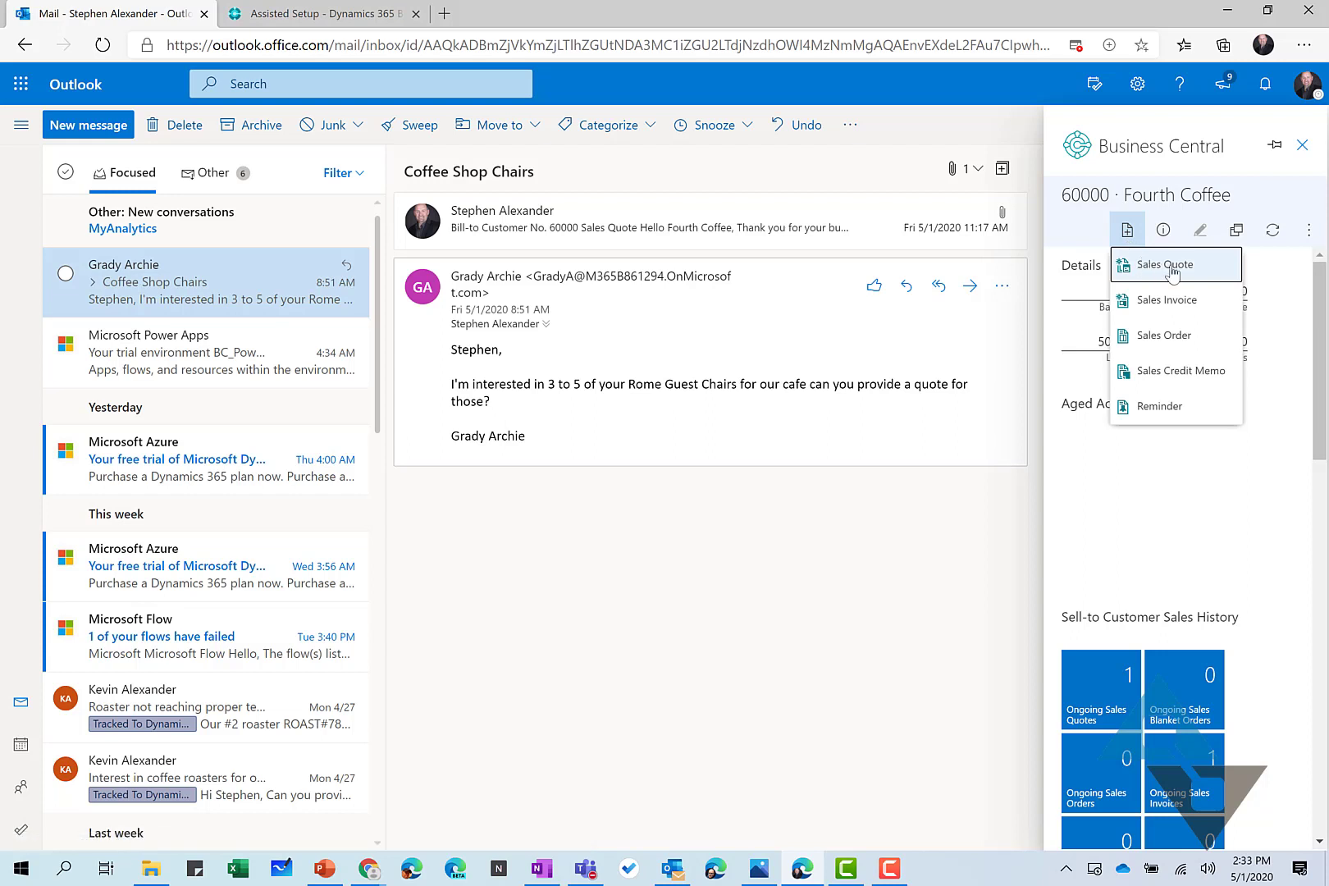
left_click(1152, 264)
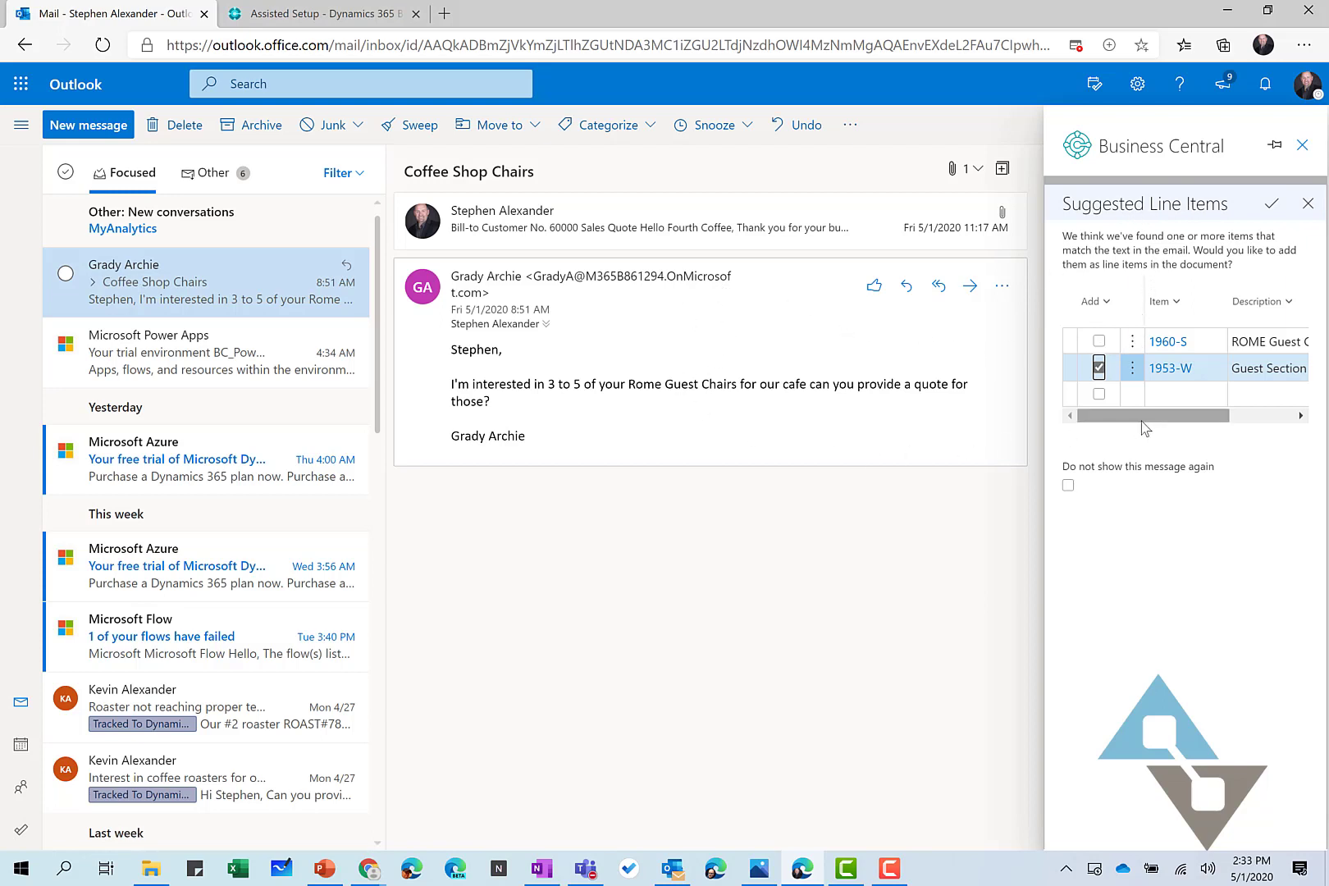
left_click_drag(1147, 423, 1099, 421)
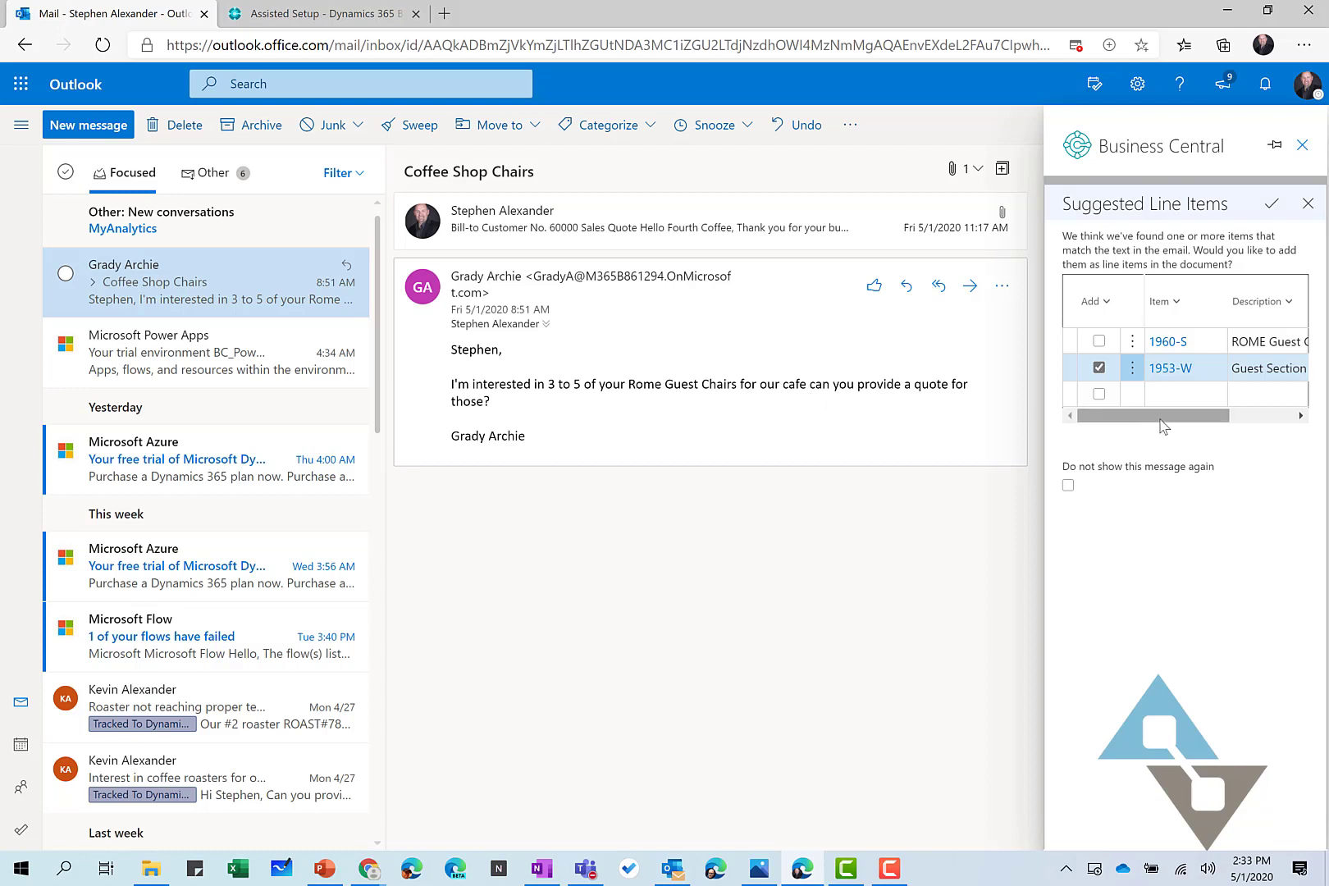
left_click_drag(1183, 422, 1228, 423)
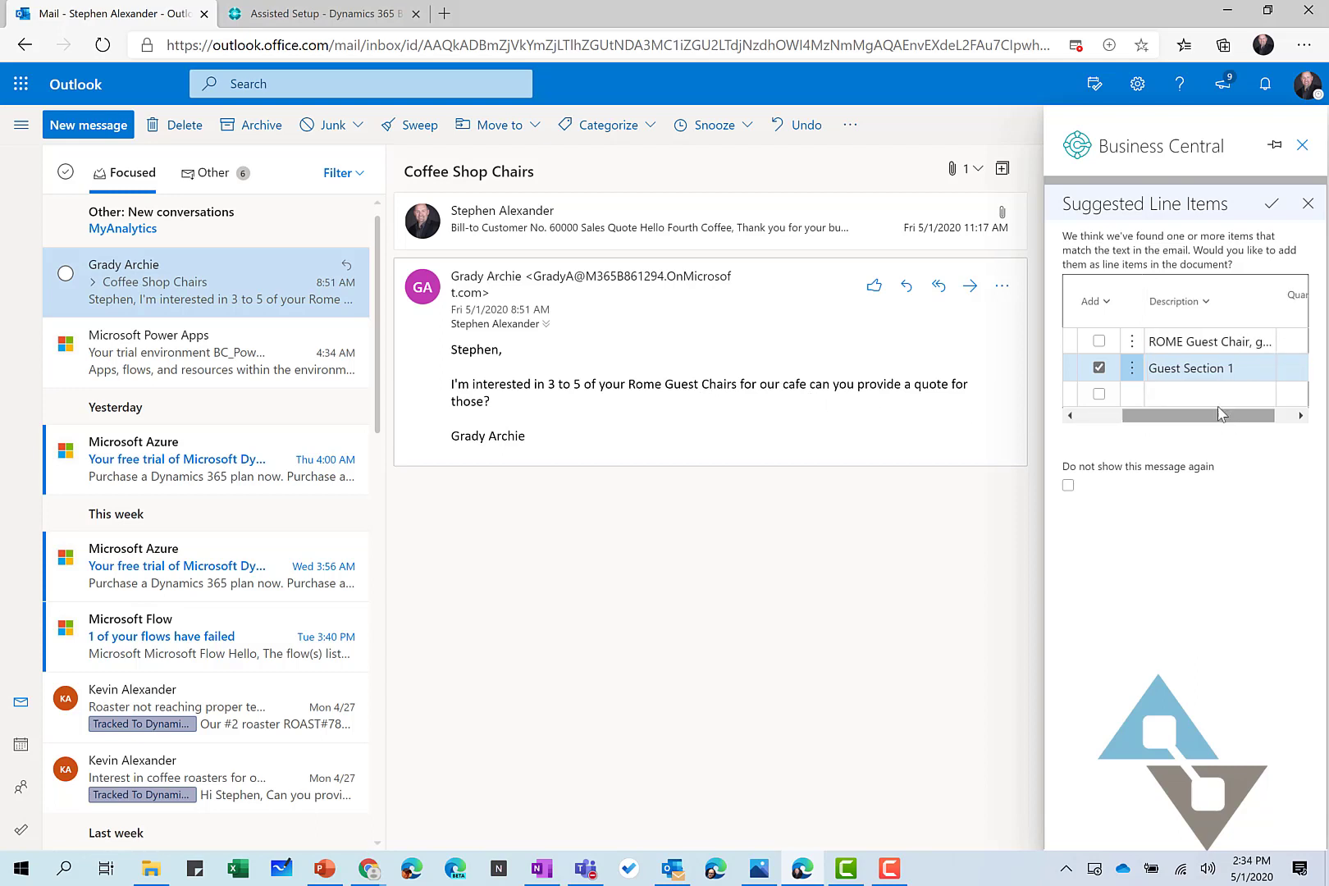
left_click(1099, 369)
left_click(1099, 341)
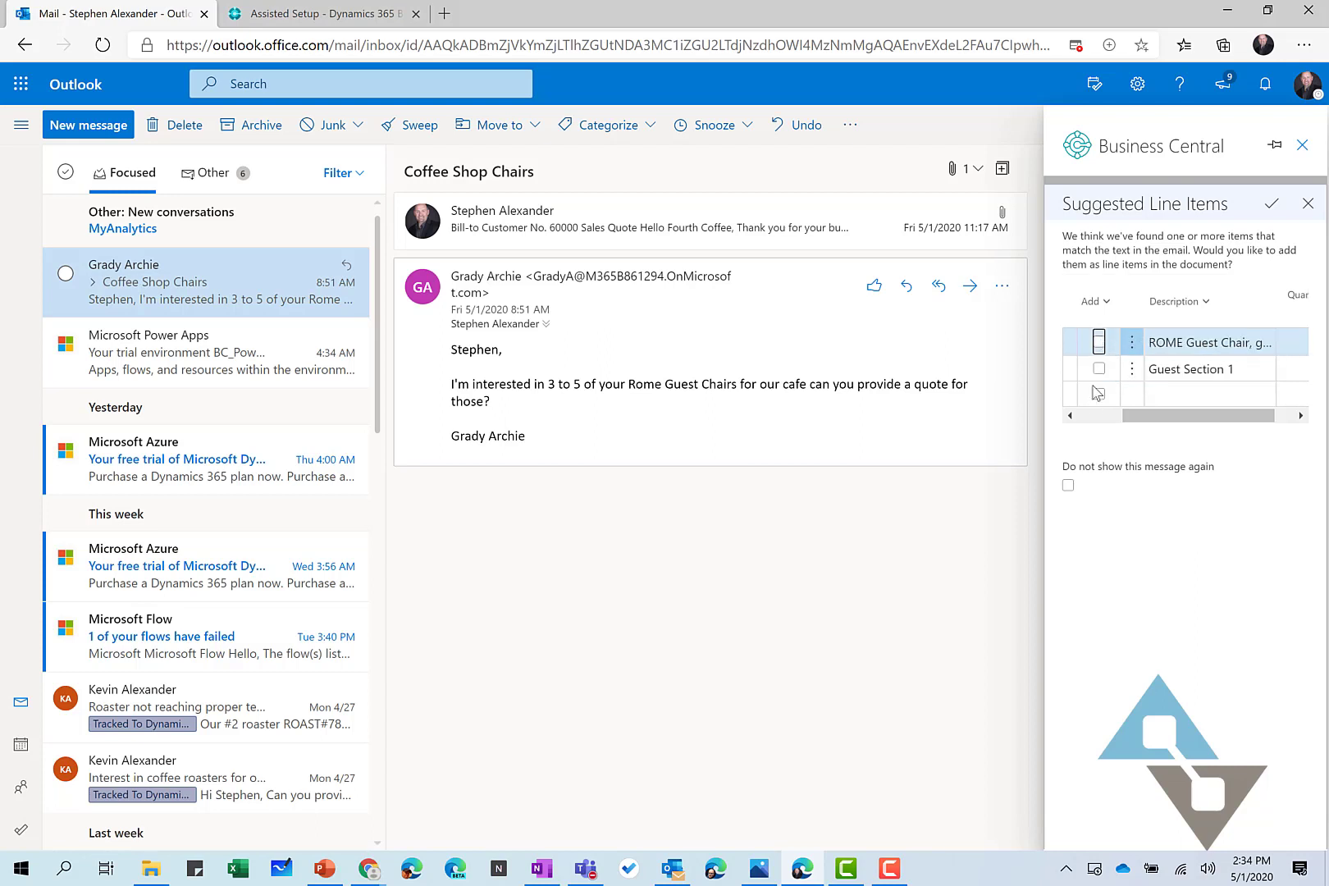
left_click(1272, 203)
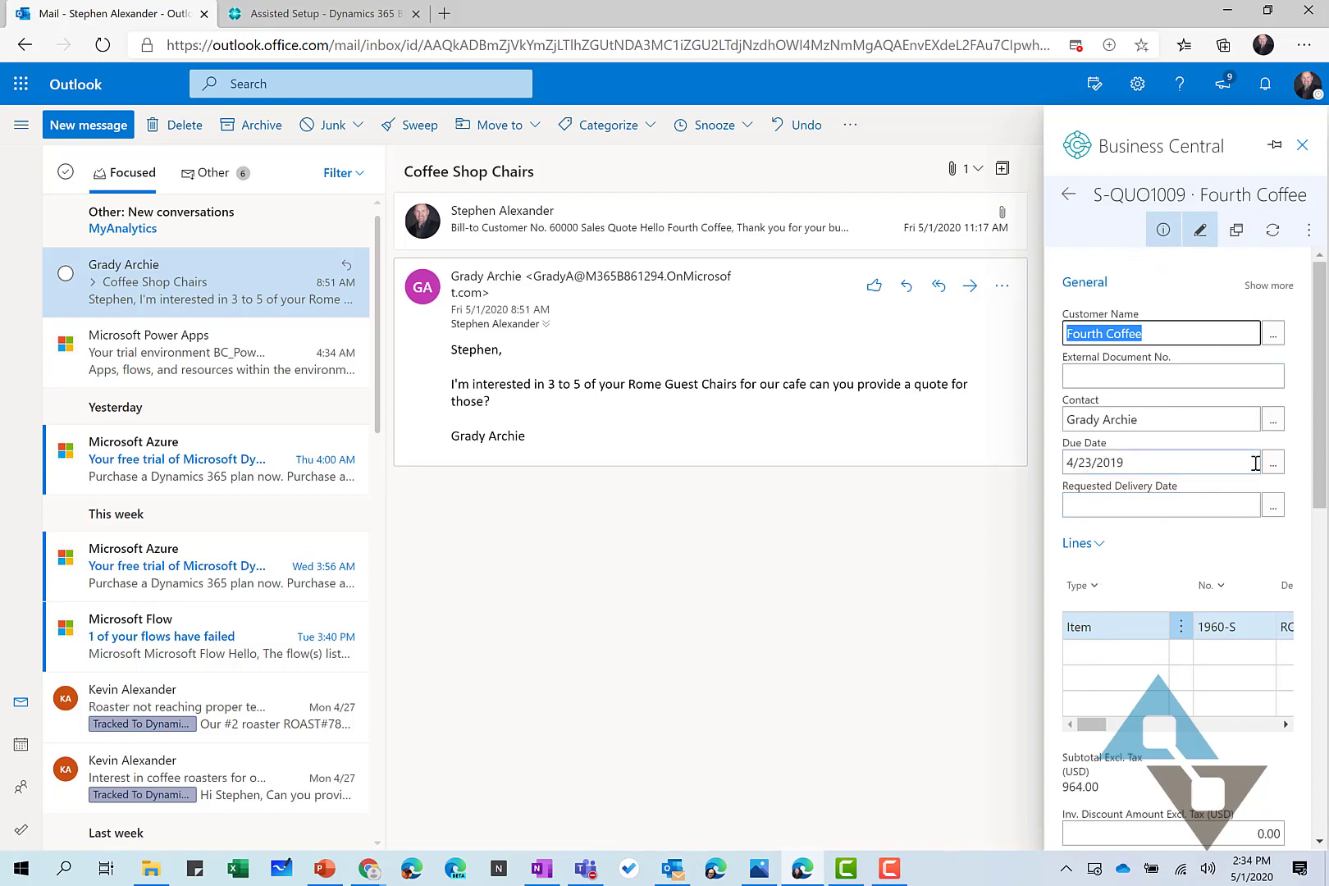
Open the Fourth Coffee sales quote in a separate window and enlarge it to show the full line details
scroll(1199, 590, "down", 1)
mouse_move(1100, 637)
left_mouse_down()
mouse_move(1168, 644)
mouse_move(1102, 648)
left_mouse_up()
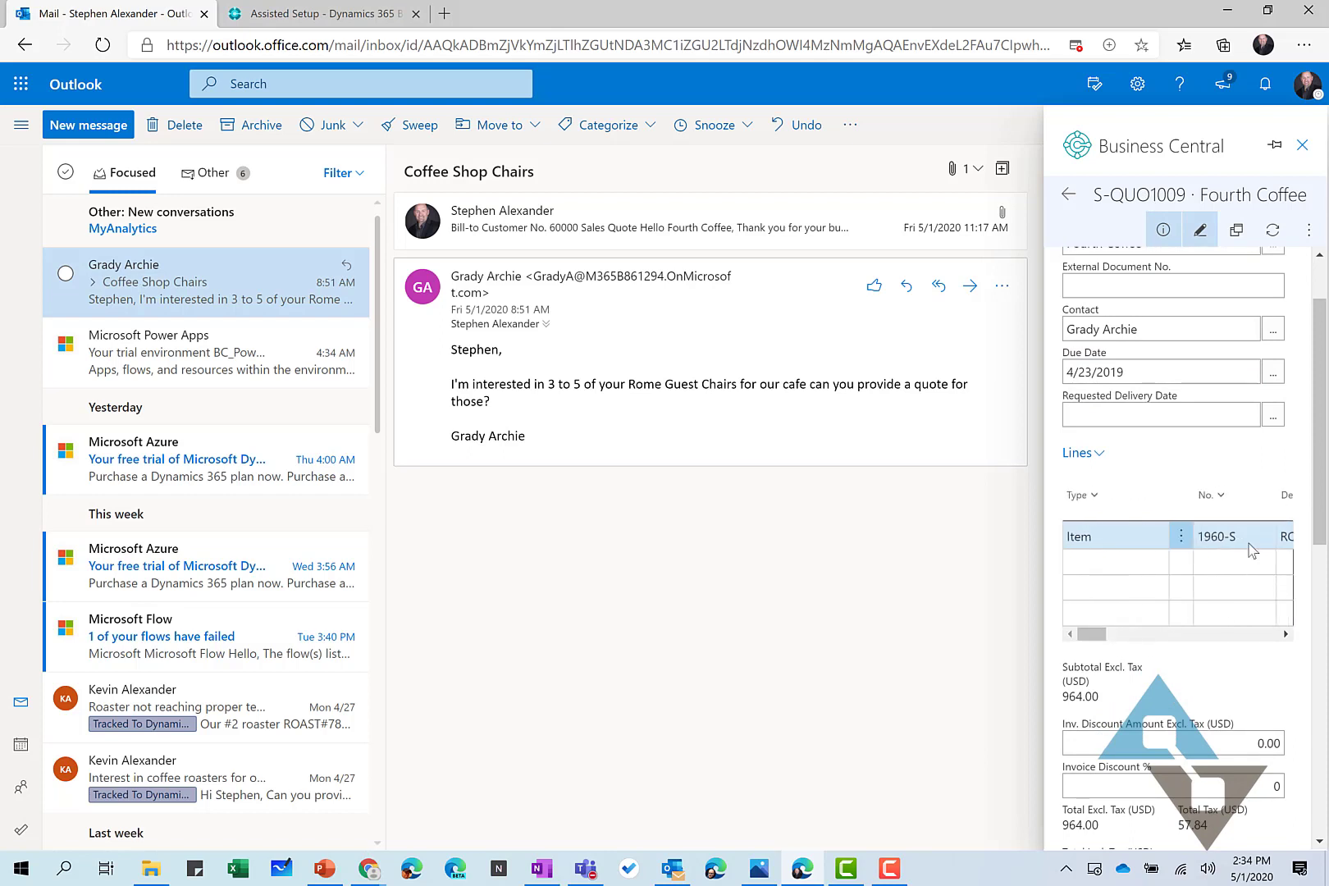
scroll(1284, 502, "down", 2)
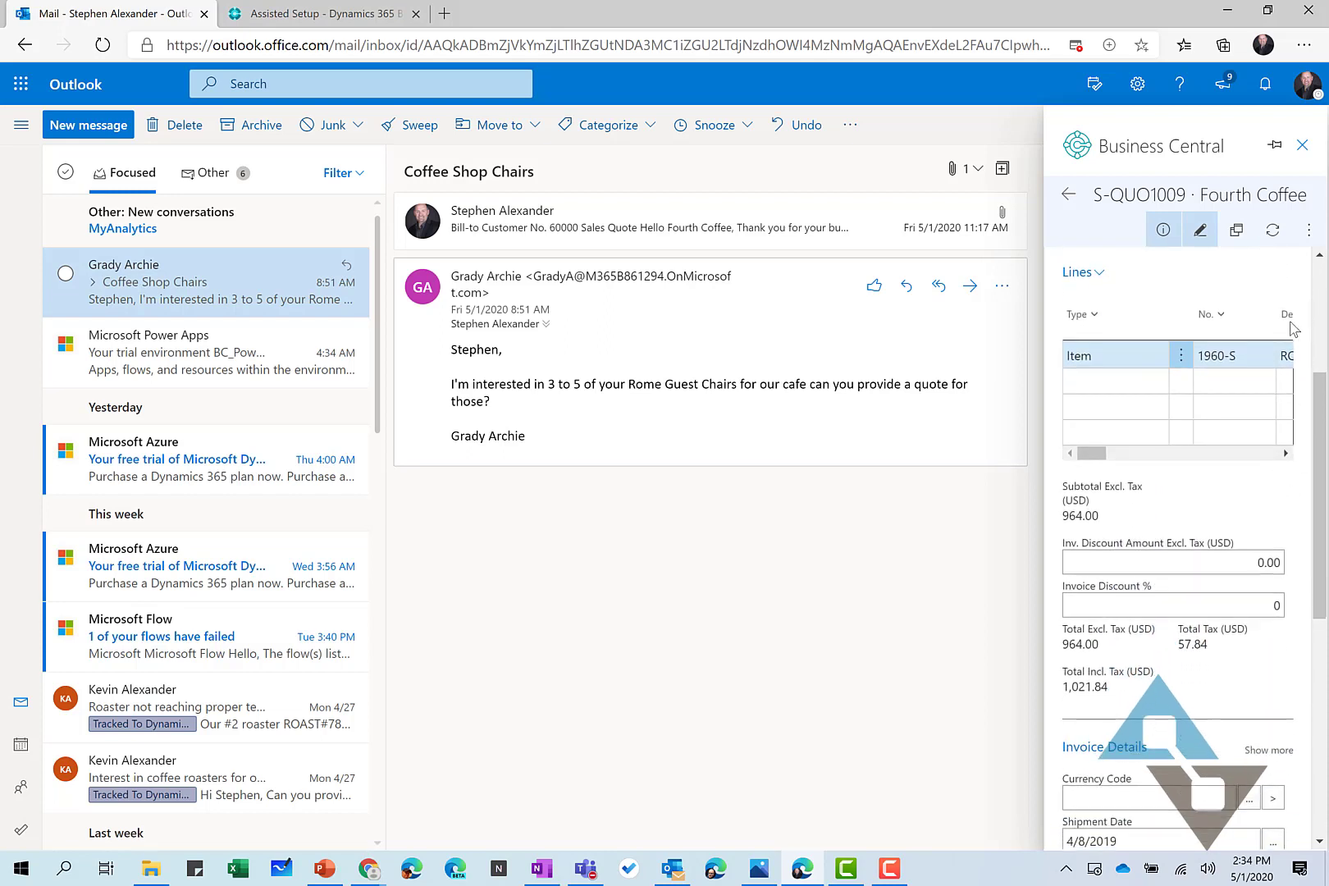
scroll(1280, 344, "down", 1)
scroll(1278, 347, "down", 1)
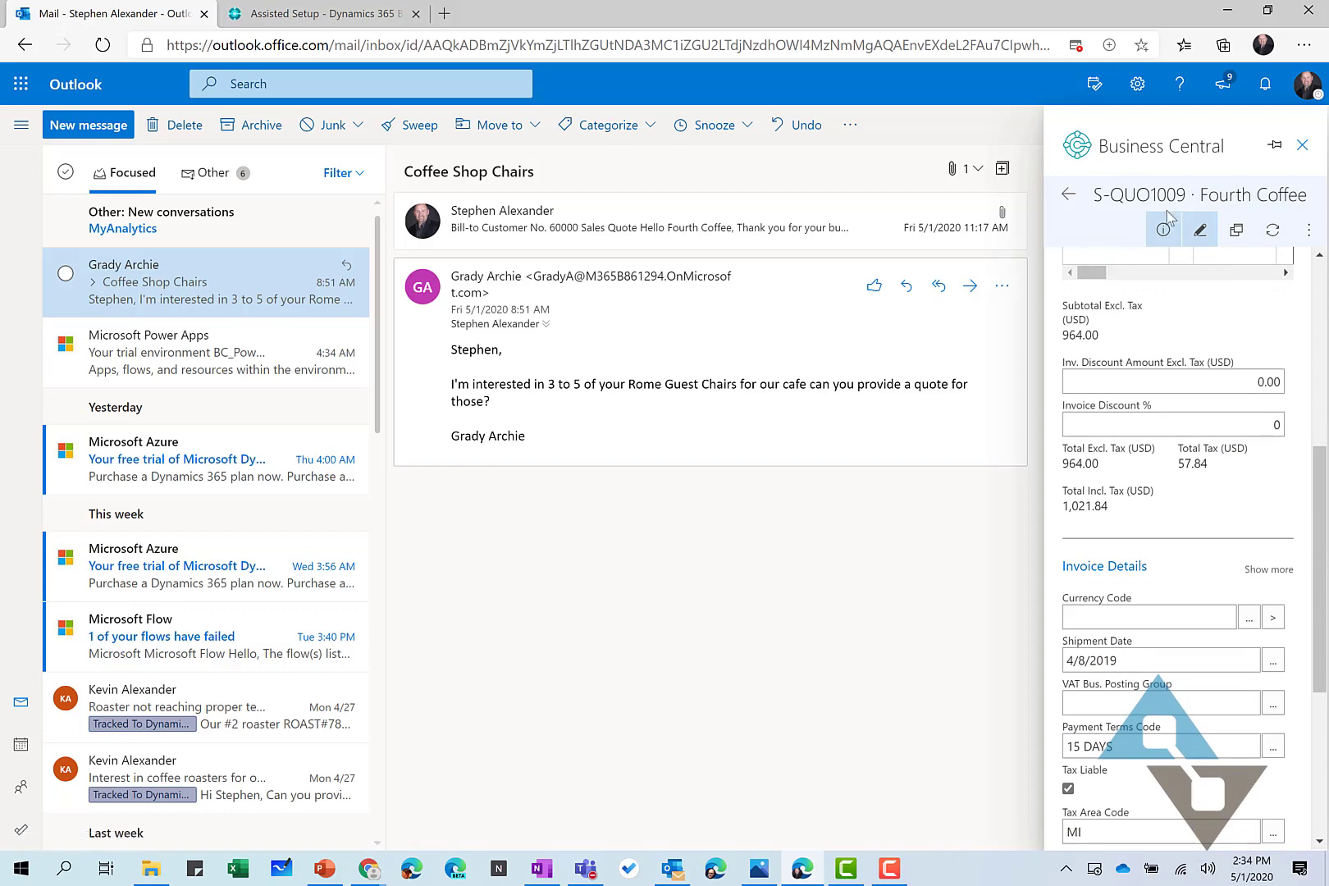
left_click(1238, 232)
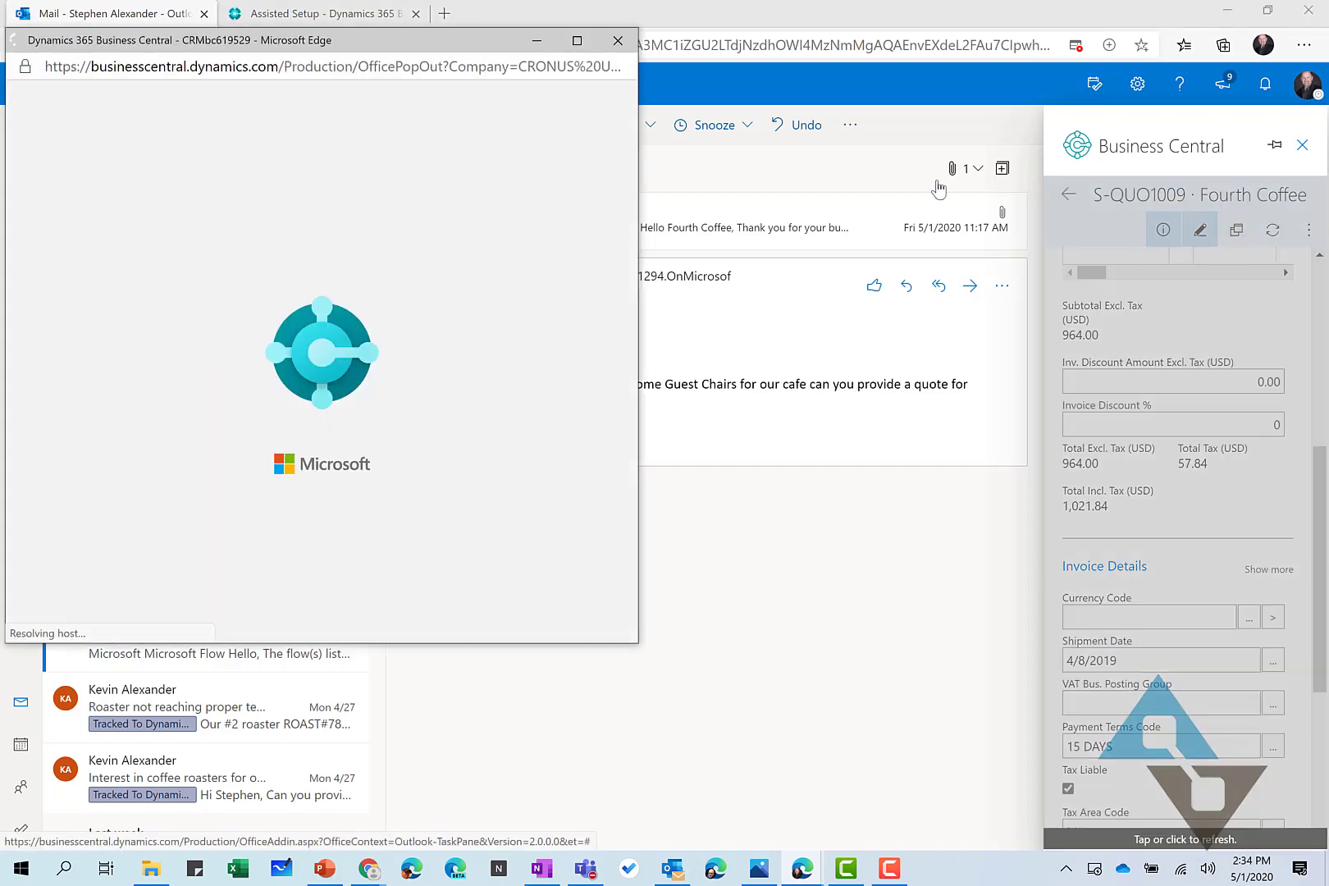
left_click_drag(427, 43, 624, 49)
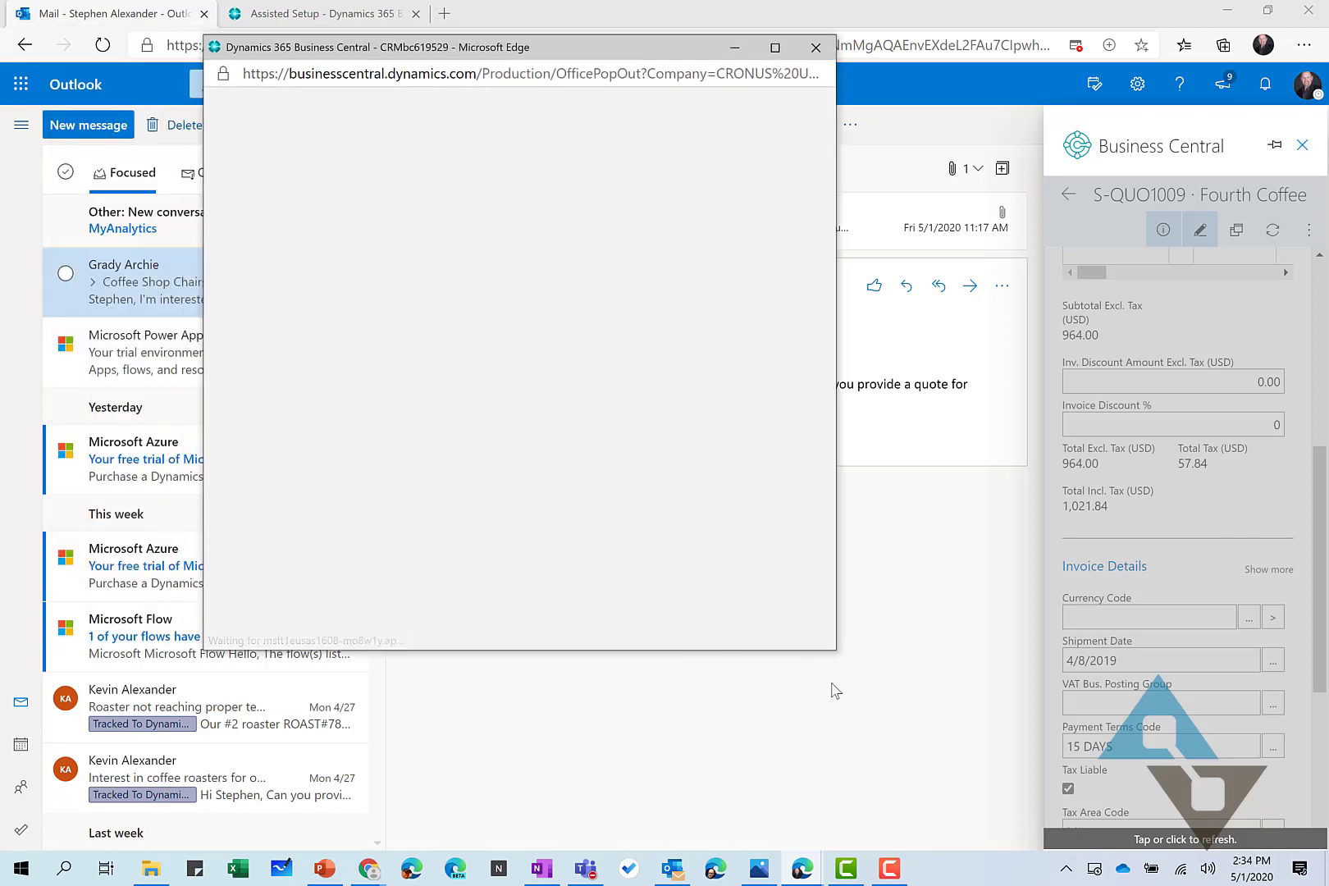
left_click_drag(831, 650, 1161, 790)
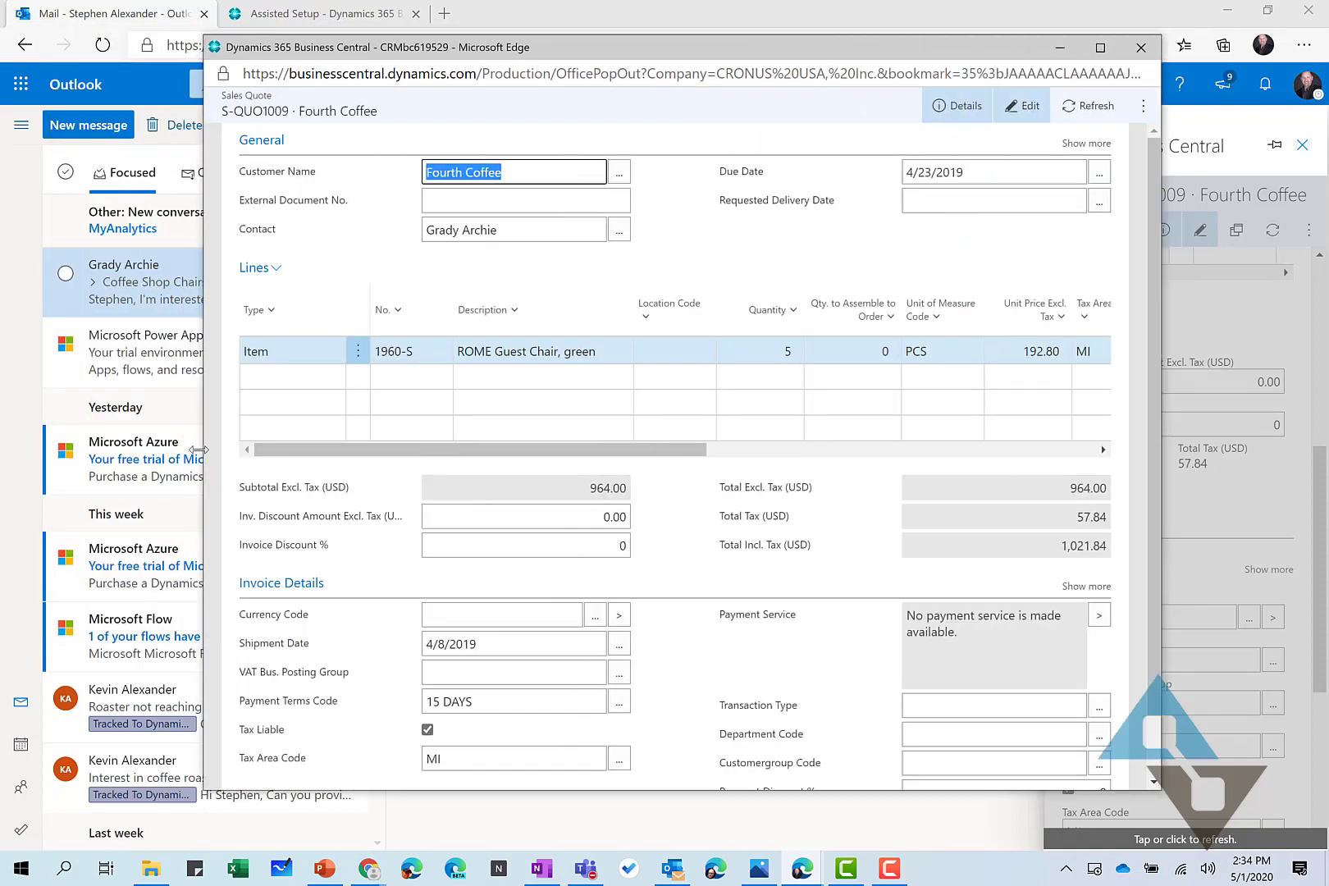
Add a second line of type Comment below the ROME Guest Chair line in the sales quote
left_click(276, 386)
left_click(300, 379)
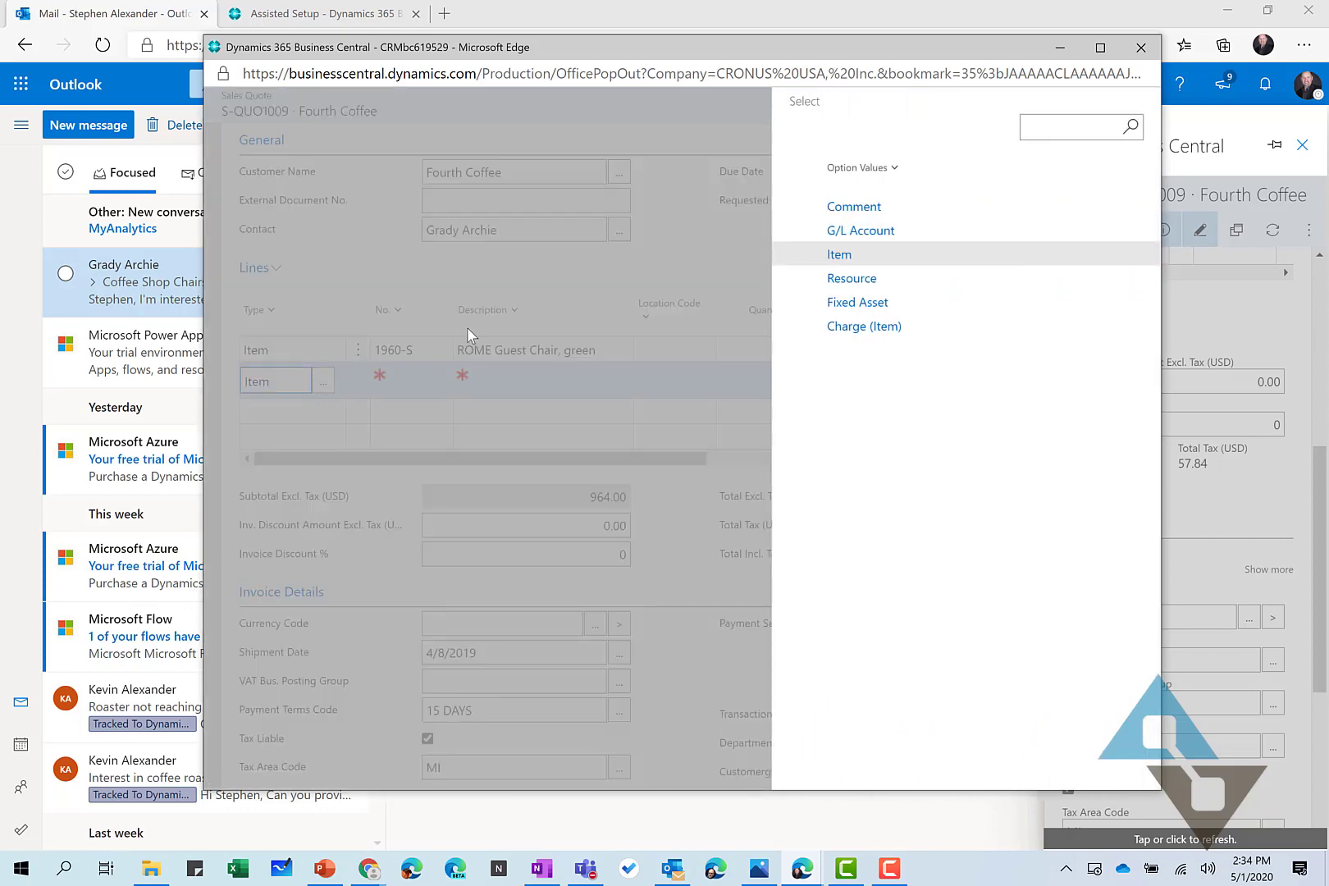
left_click(860, 210)
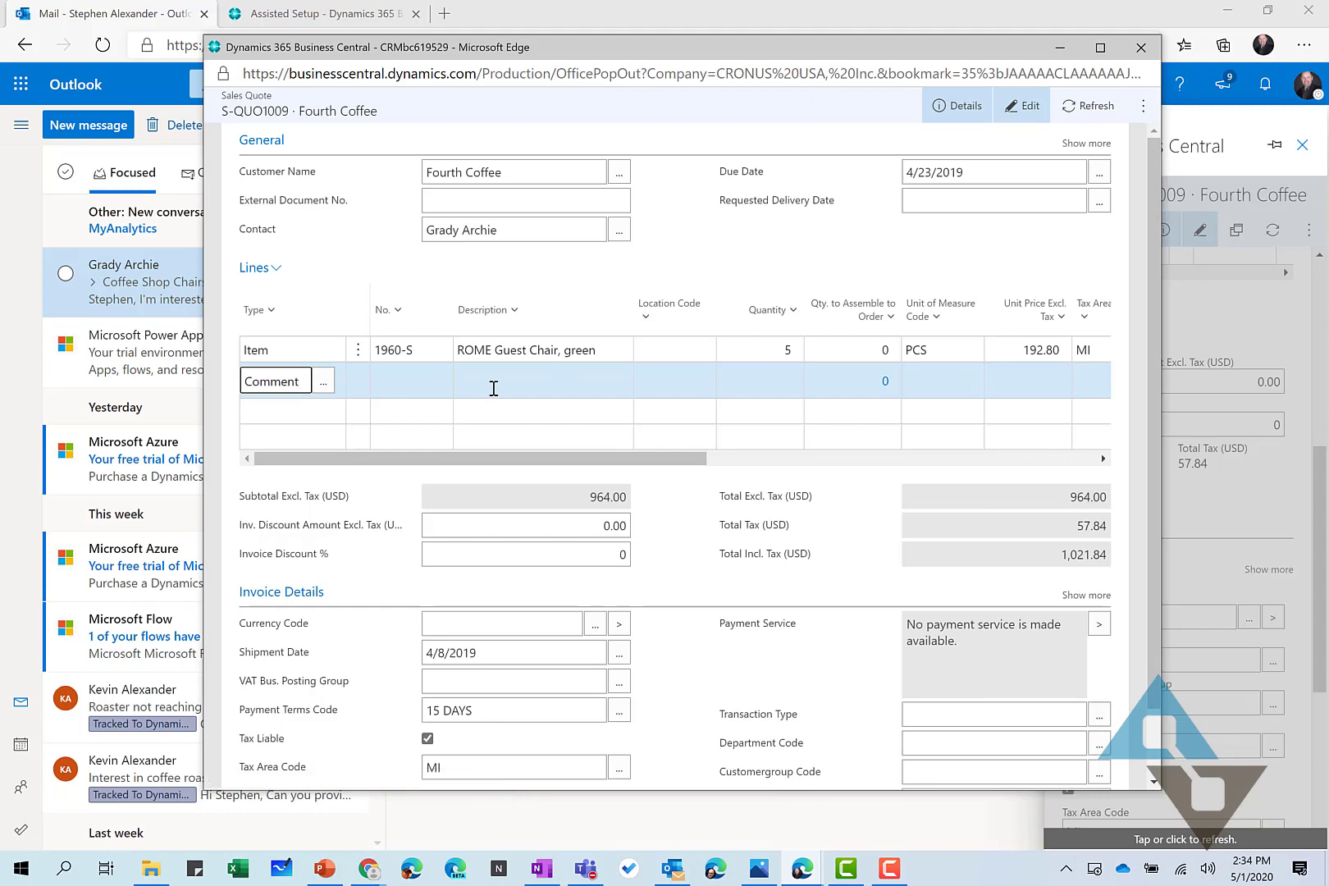
Enter "Minimal Seating for Guests, use small chair legs" as the comment line's description
left_click(493, 382)
left_click(417, 387)
left_click(436, 378)
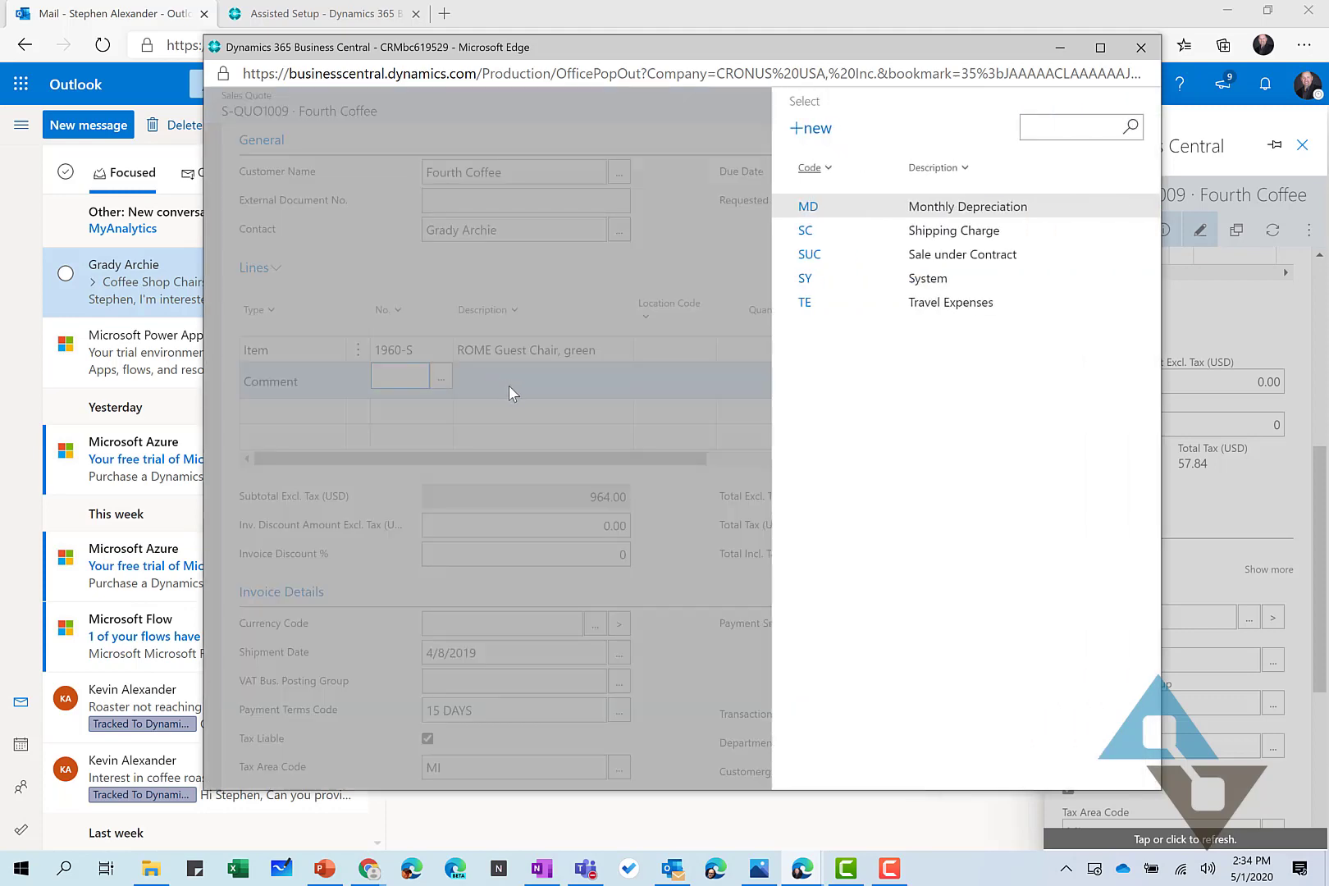
left_click(623, 350)
left_click(533, 383)
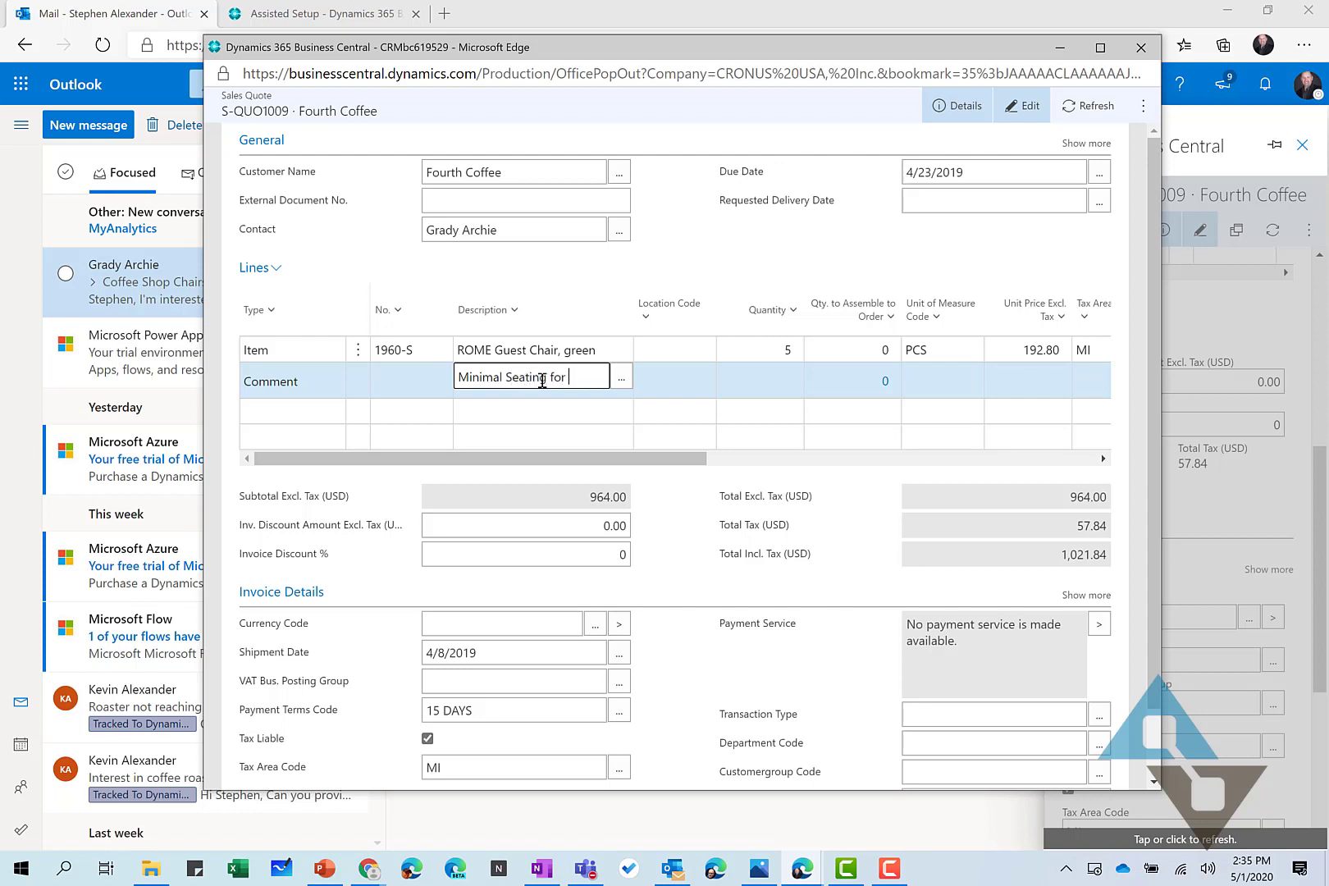
type("sts")
type(", ")
type("use sam")
key("BackSpace")
key("BackSpace")
type("am")
key("BackSpace")
key("BackSpace")
type("mall chair lets")
key("BackSpace")
key("BackSpace")
type("gs")
key("Tab")
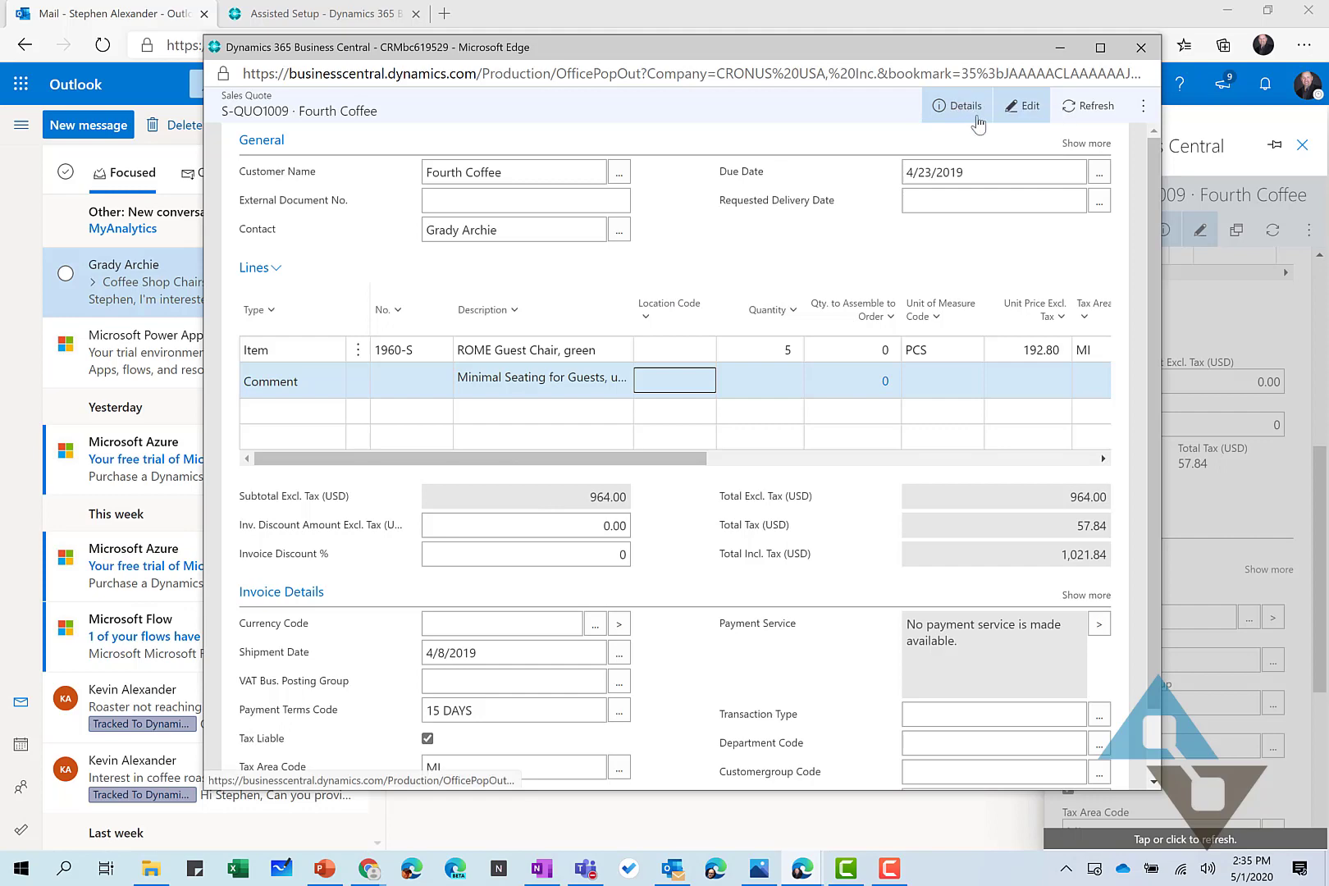
Close the separate quote window and refresh the sales quote in the Outlook add-in
left_click(1140, 50)
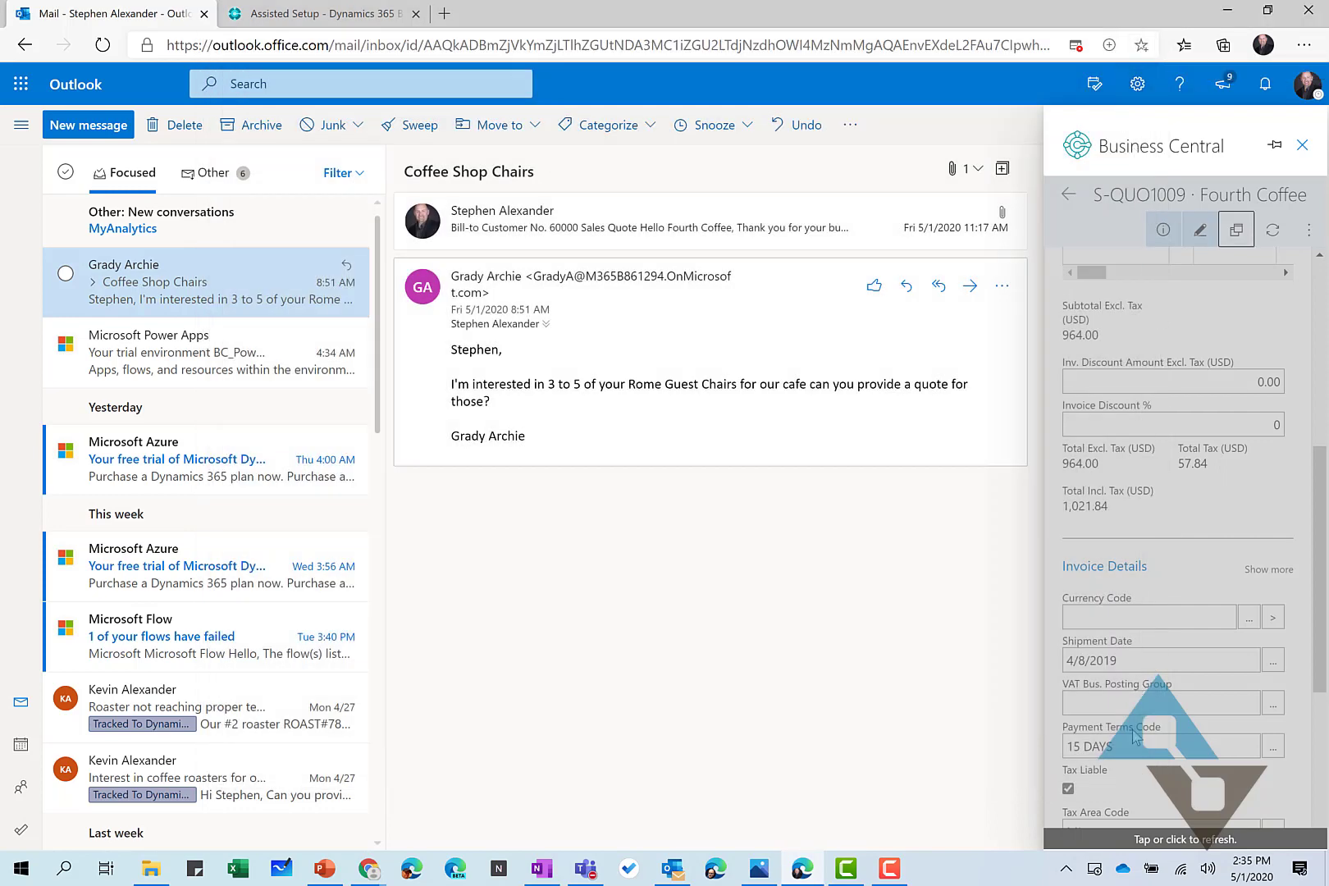
left_click(1211, 847)
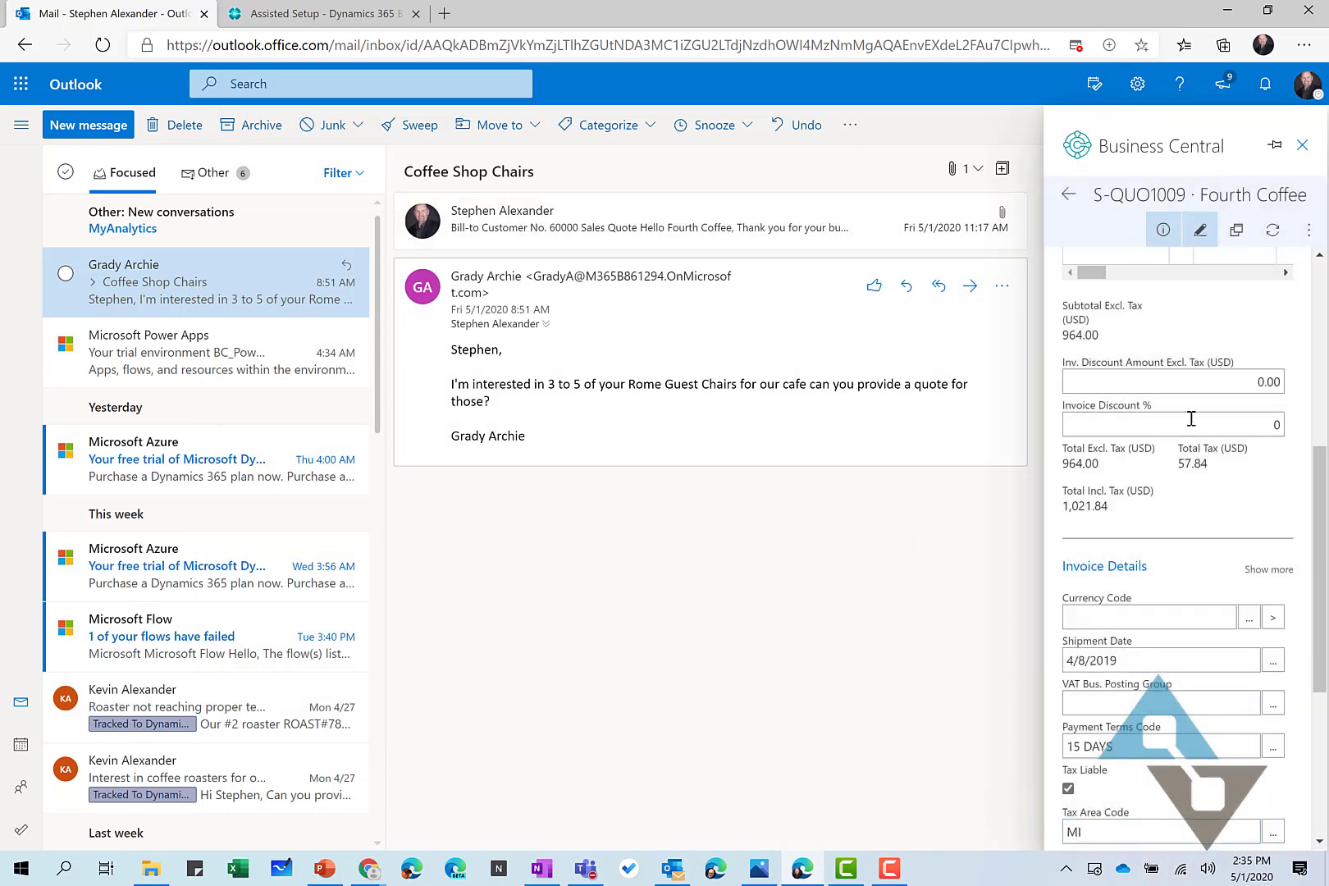
scroll(1240, 516, "up", 5)
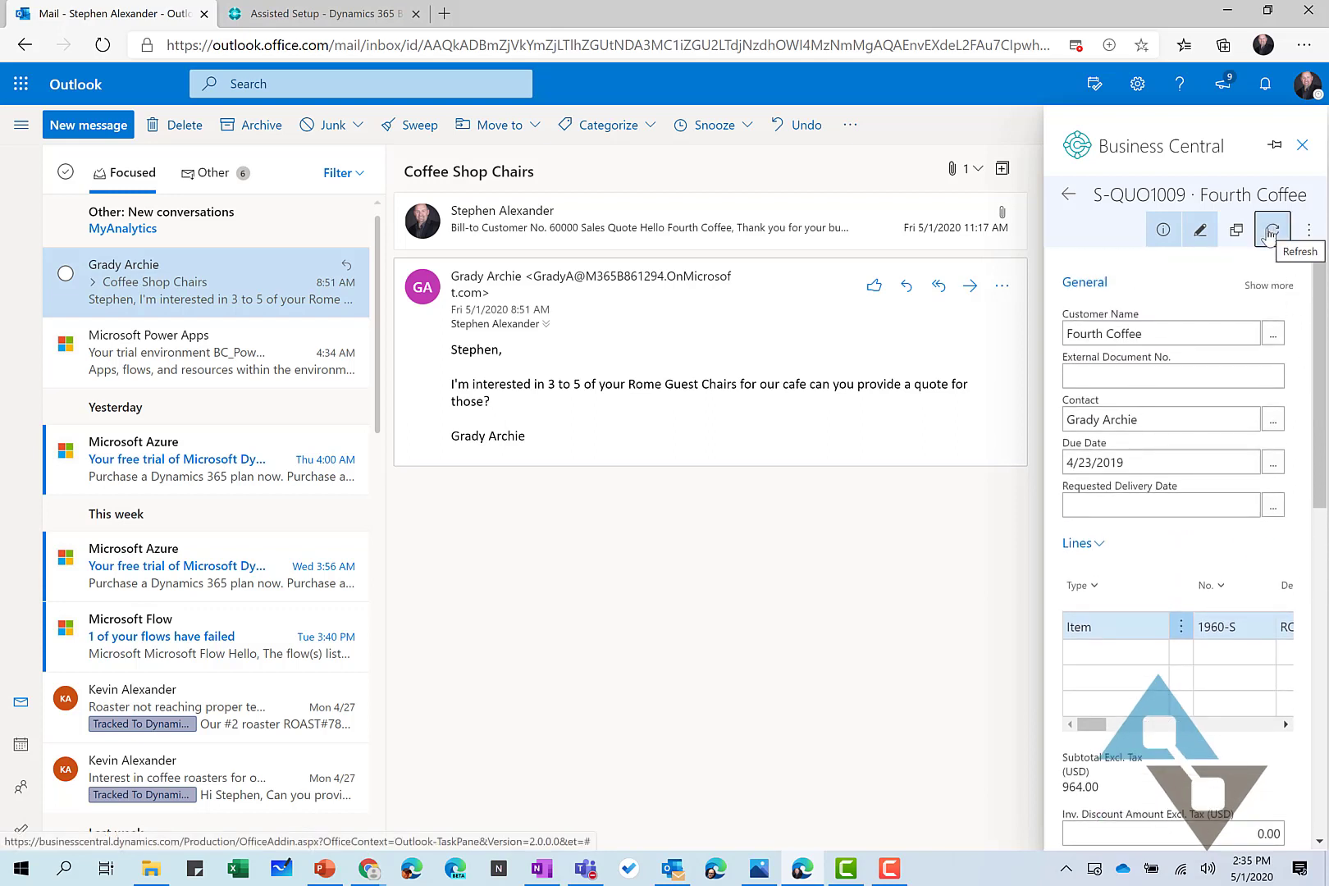
left_click(1269, 235)
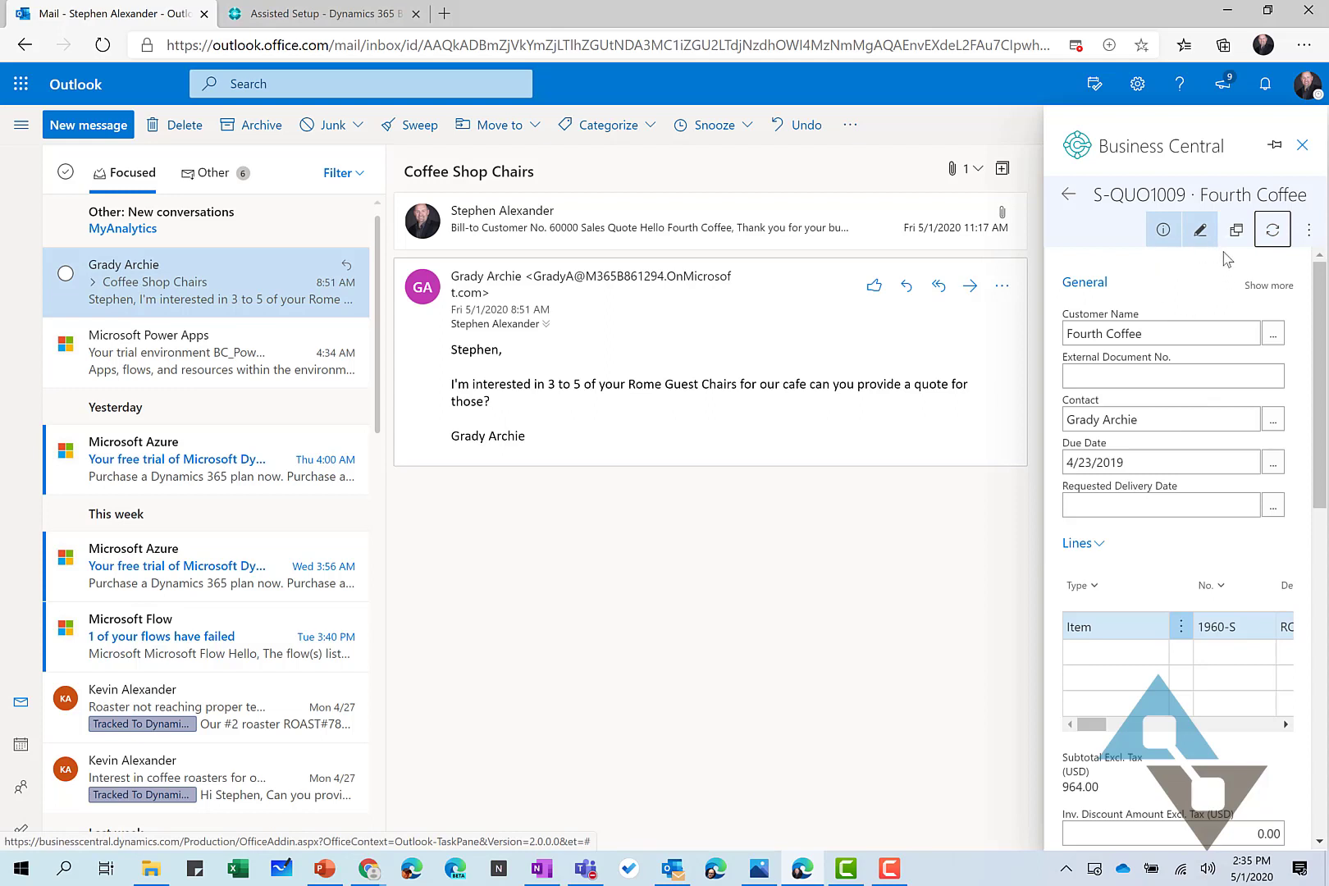
Create a reply draft with the Fourth Coffee sales quote using Send by Email, and close the Business Central add-in
left_click(1308, 234)
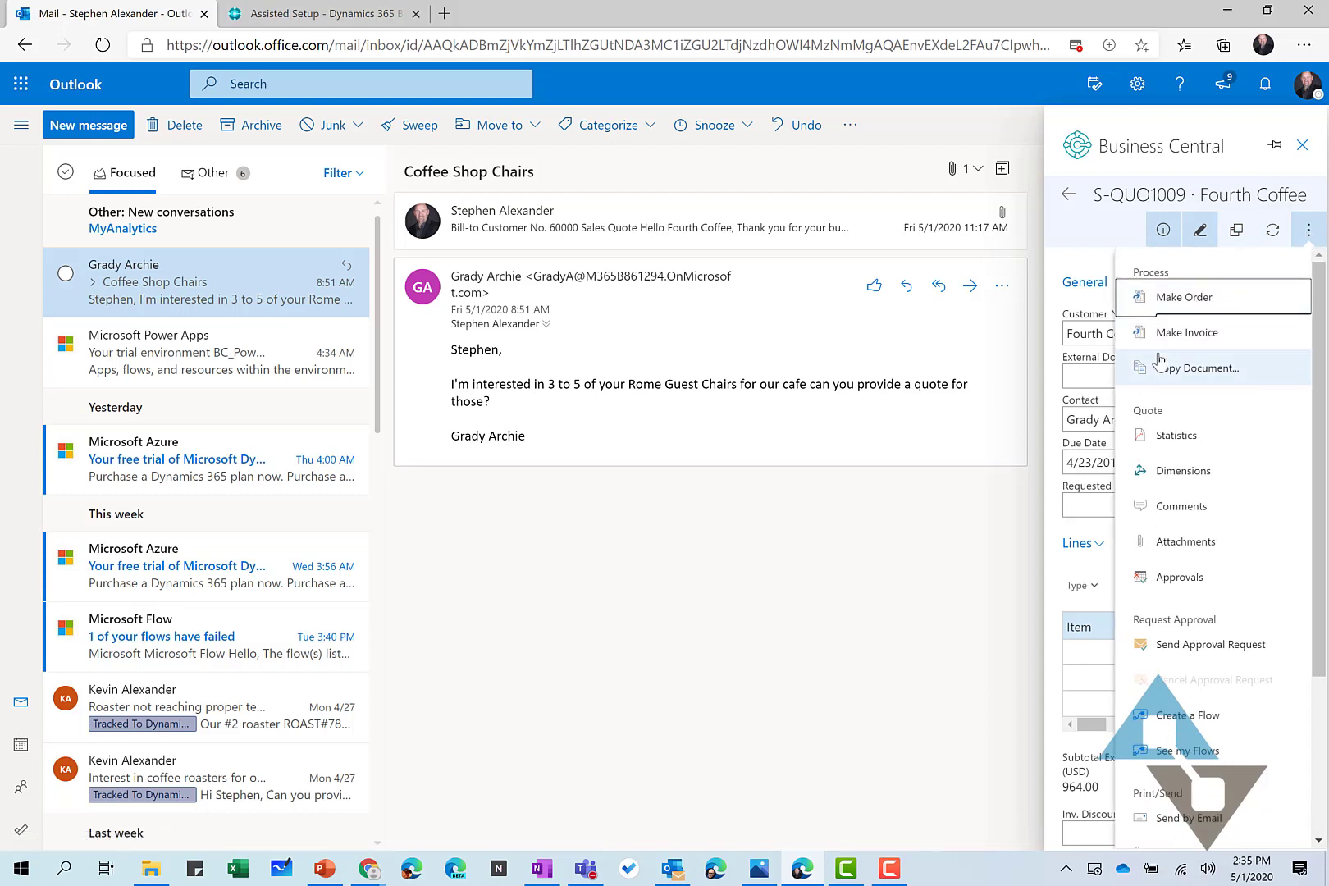
scroll(1169, 422, "down", 3)
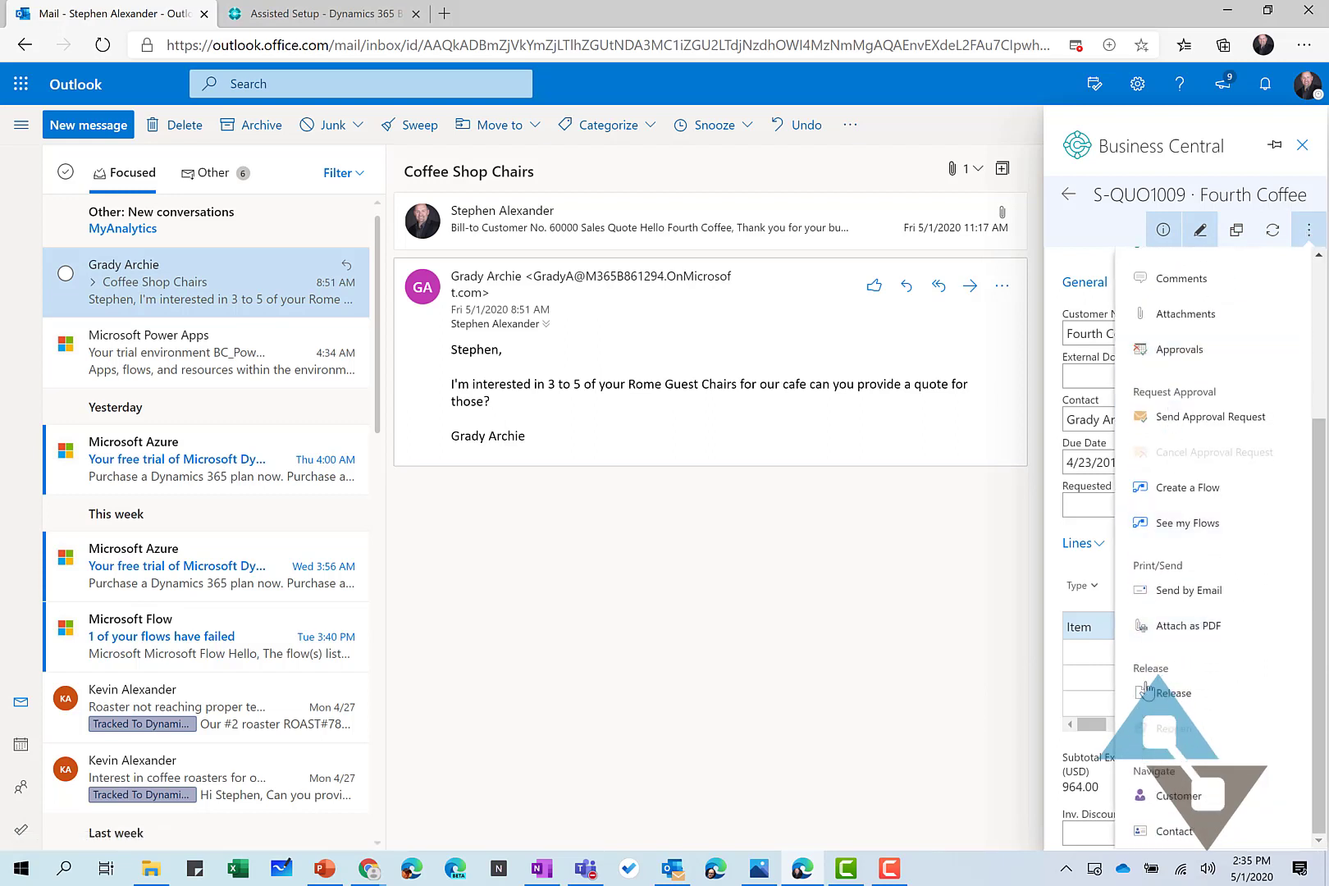
left_click(1191, 593)
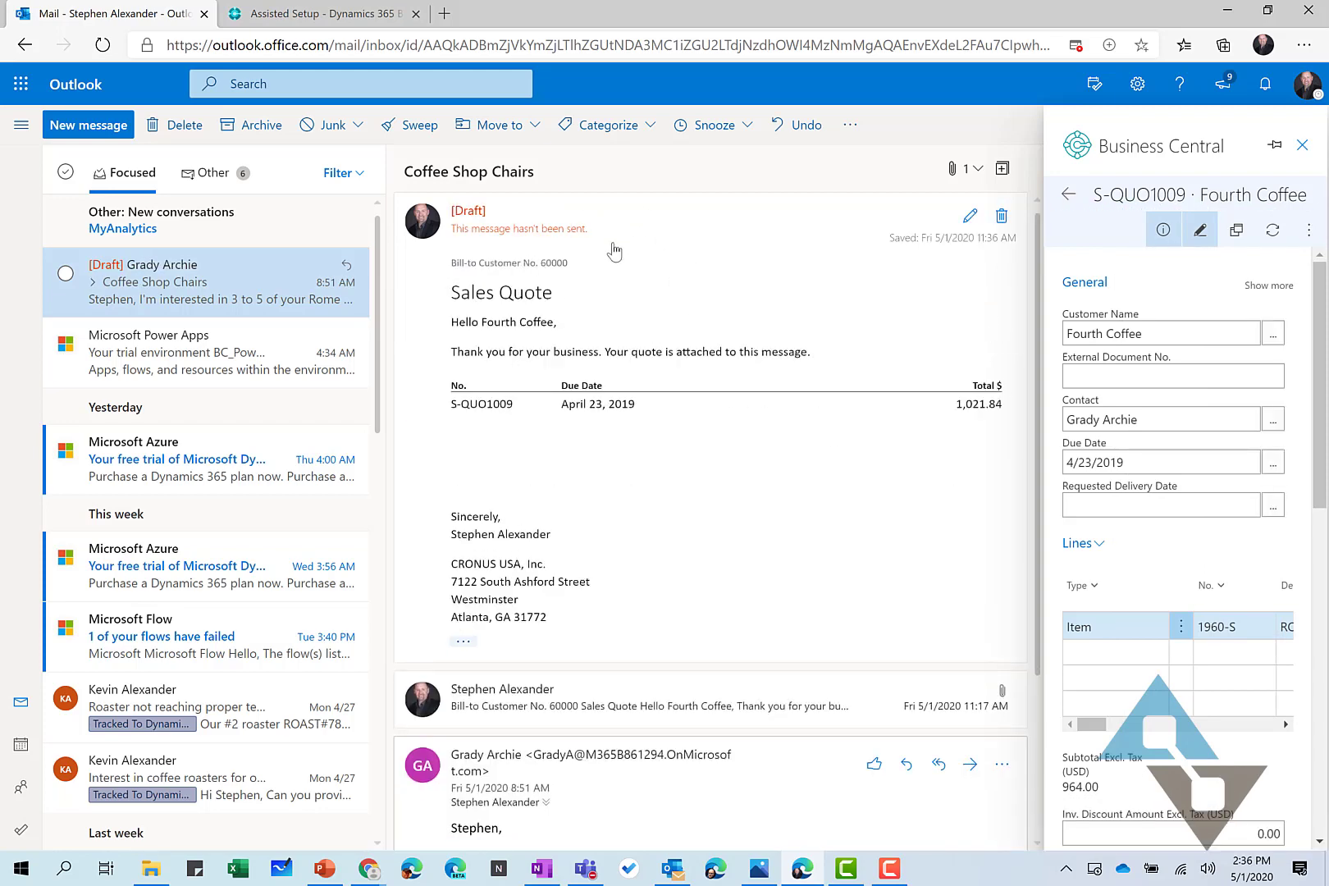
left_click(1303, 148)
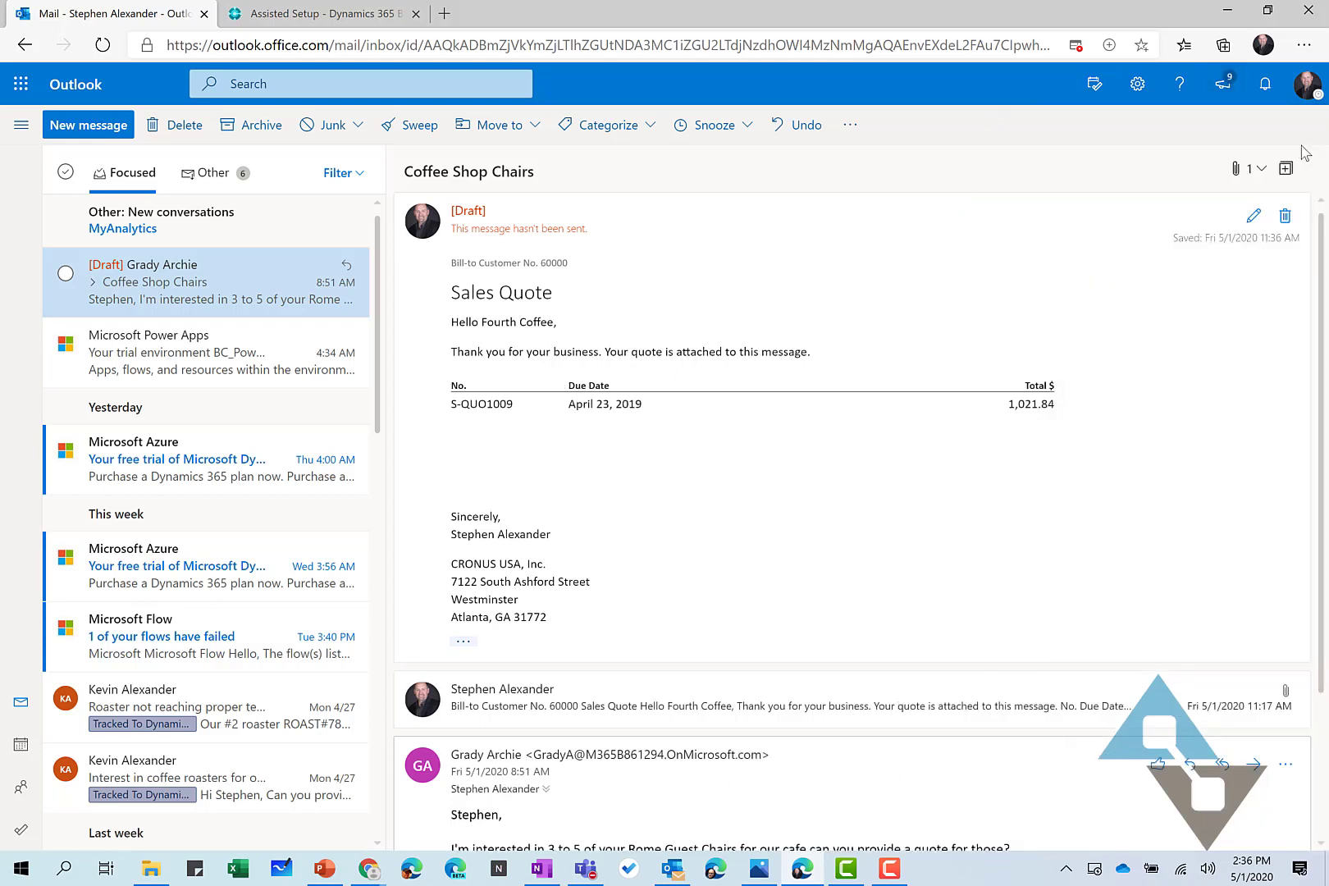
Open the sales quote draft for editing, check the attached Sales Quote S-QUO1009.pdf, and send the email
left_click(1255, 218)
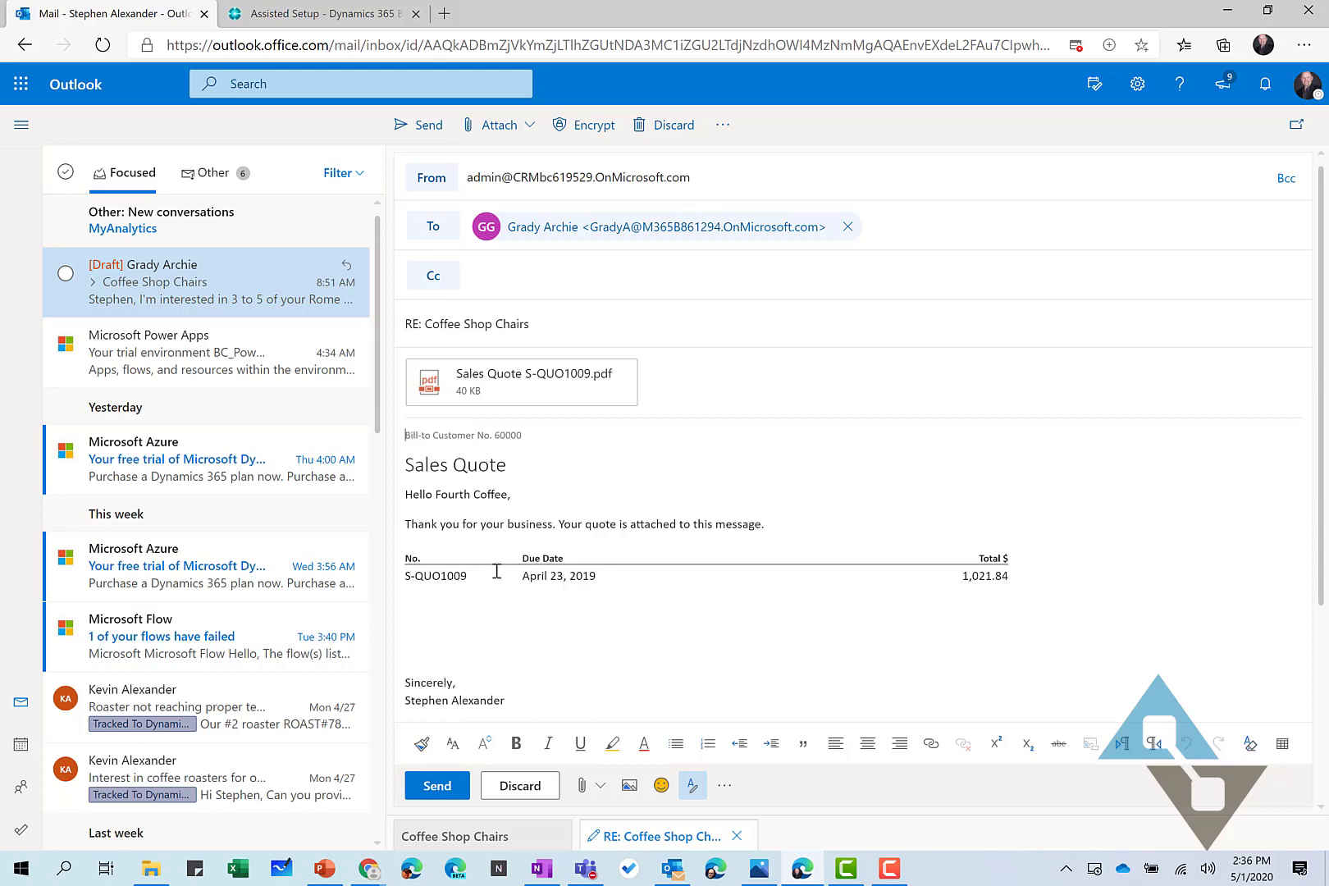
left_click(511, 382)
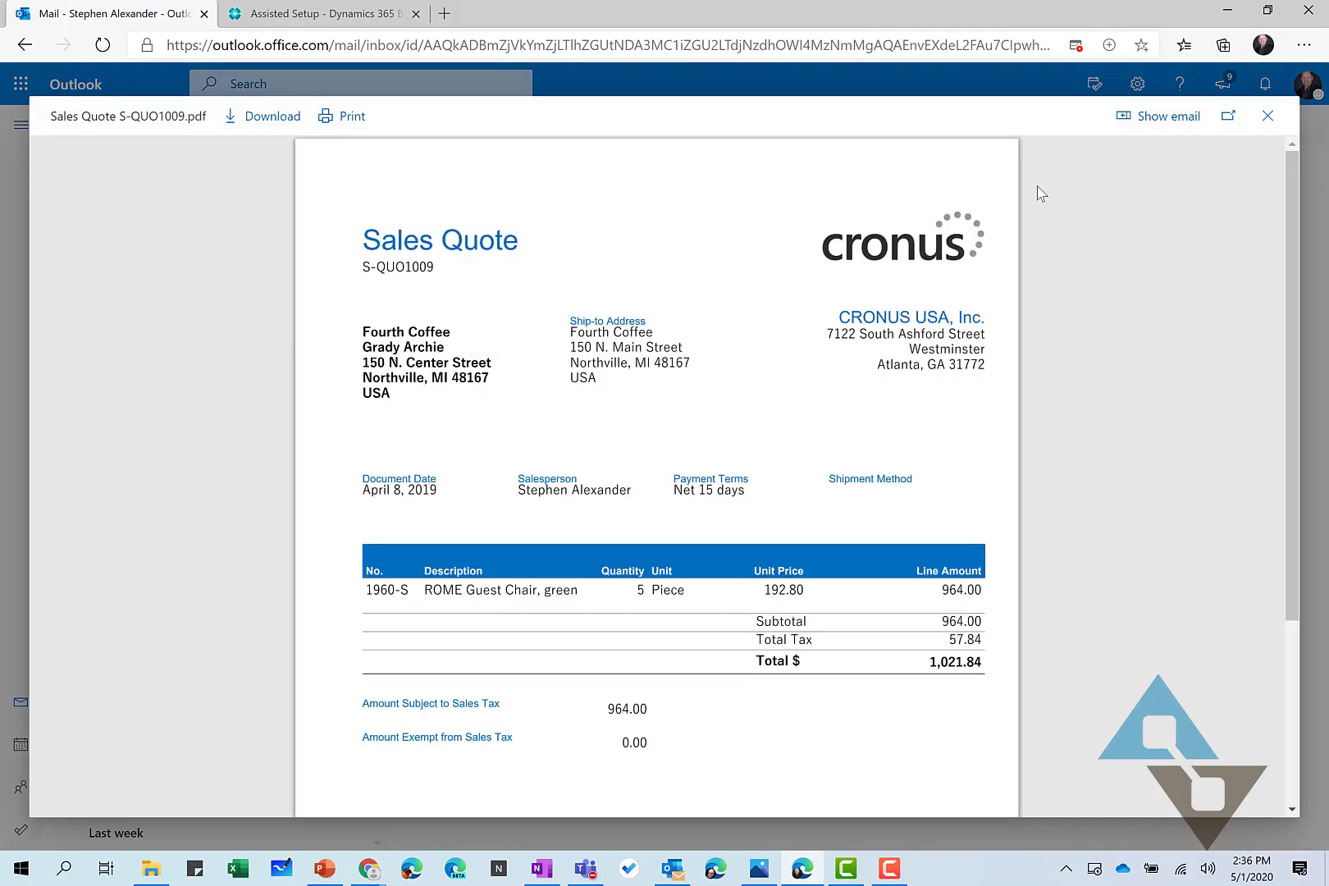
left_click(1267, 116)
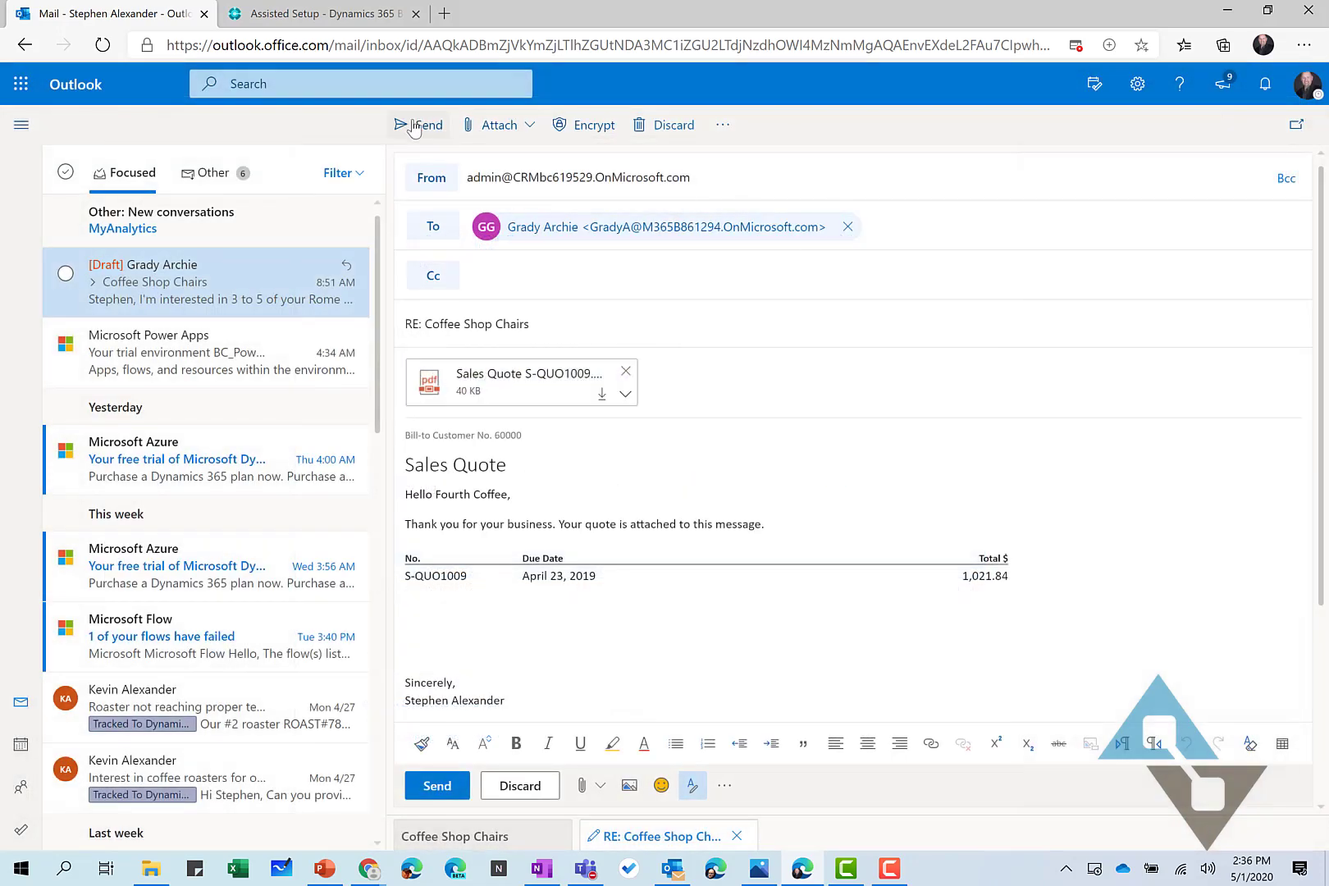
left_click(414, 127)
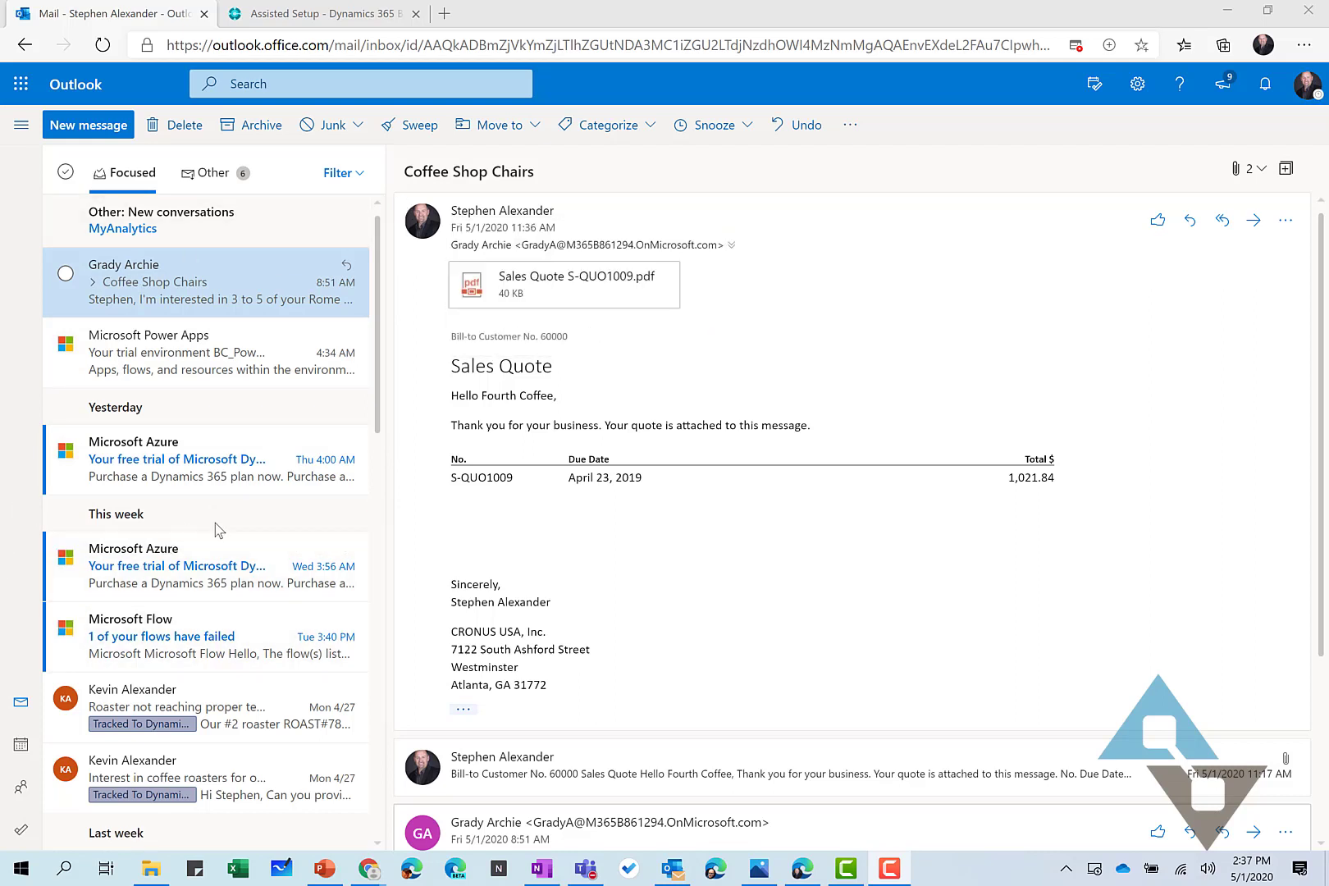
Send the customer contact a Teams meeting invitation titled "Quote Review (QUO1099) Fourth Coffee" for 5/7/2020, 8:00 AM to 8:30 AM
left_click(20, 744)
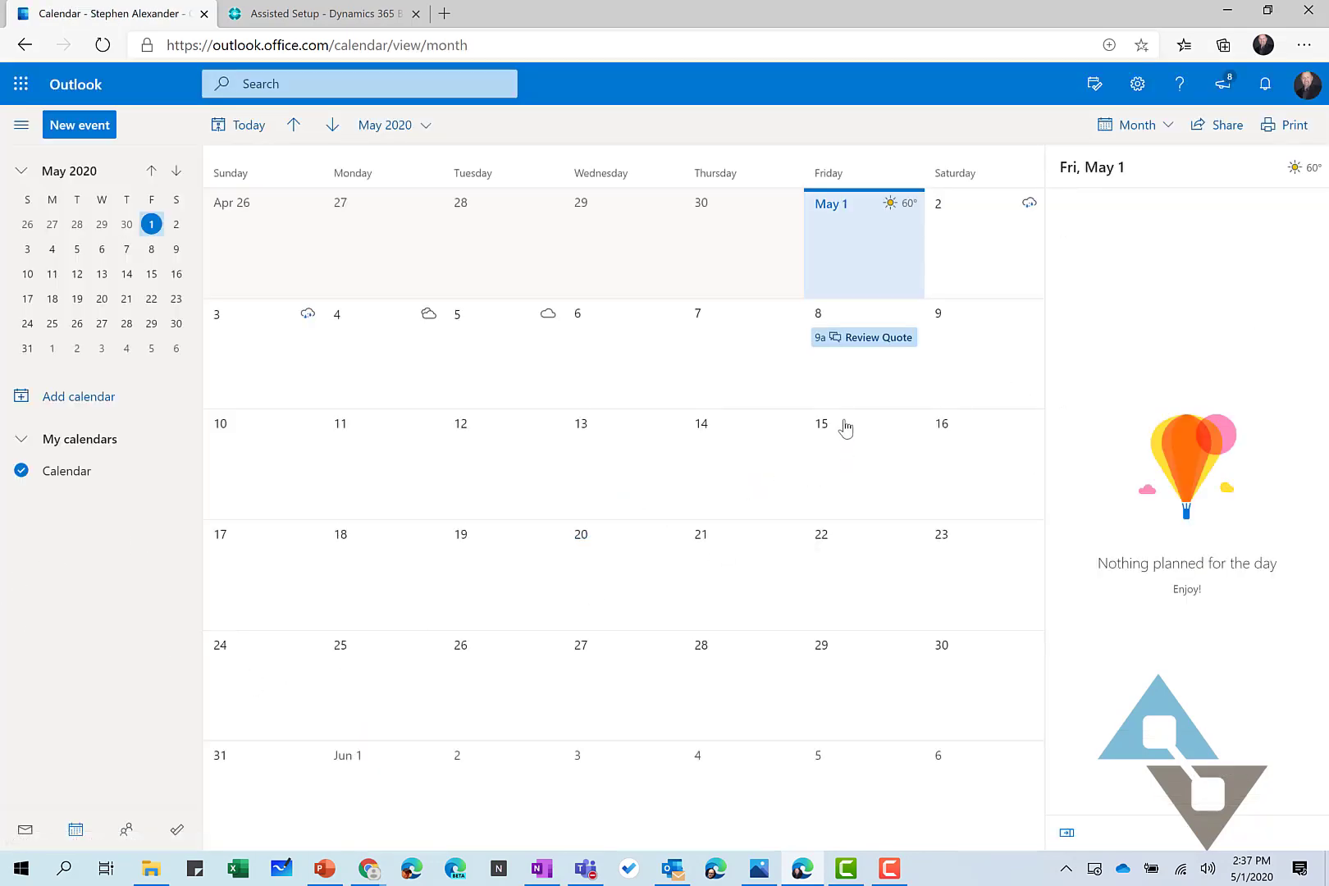
left_click(699, 320)
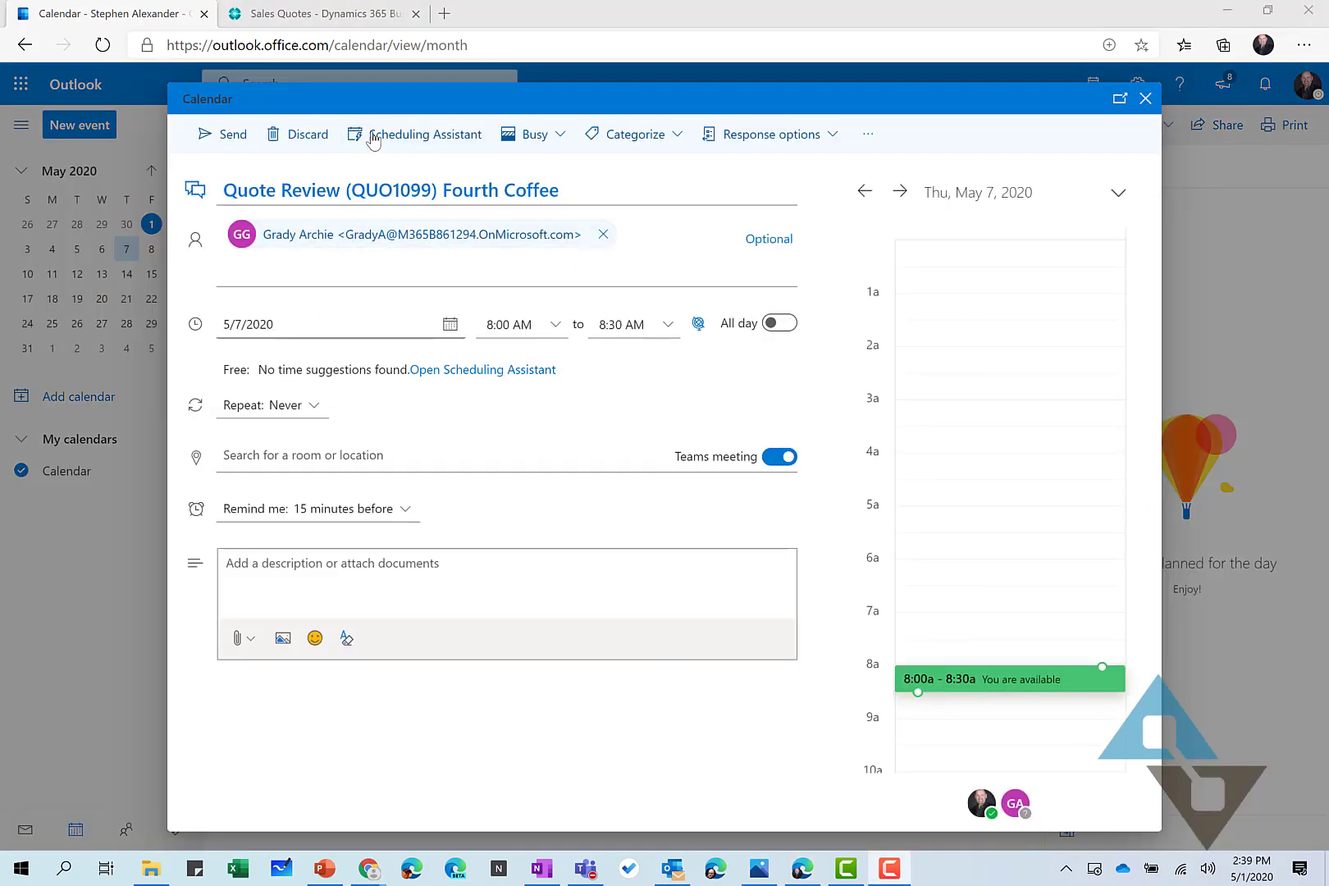
left_click(227, 137)
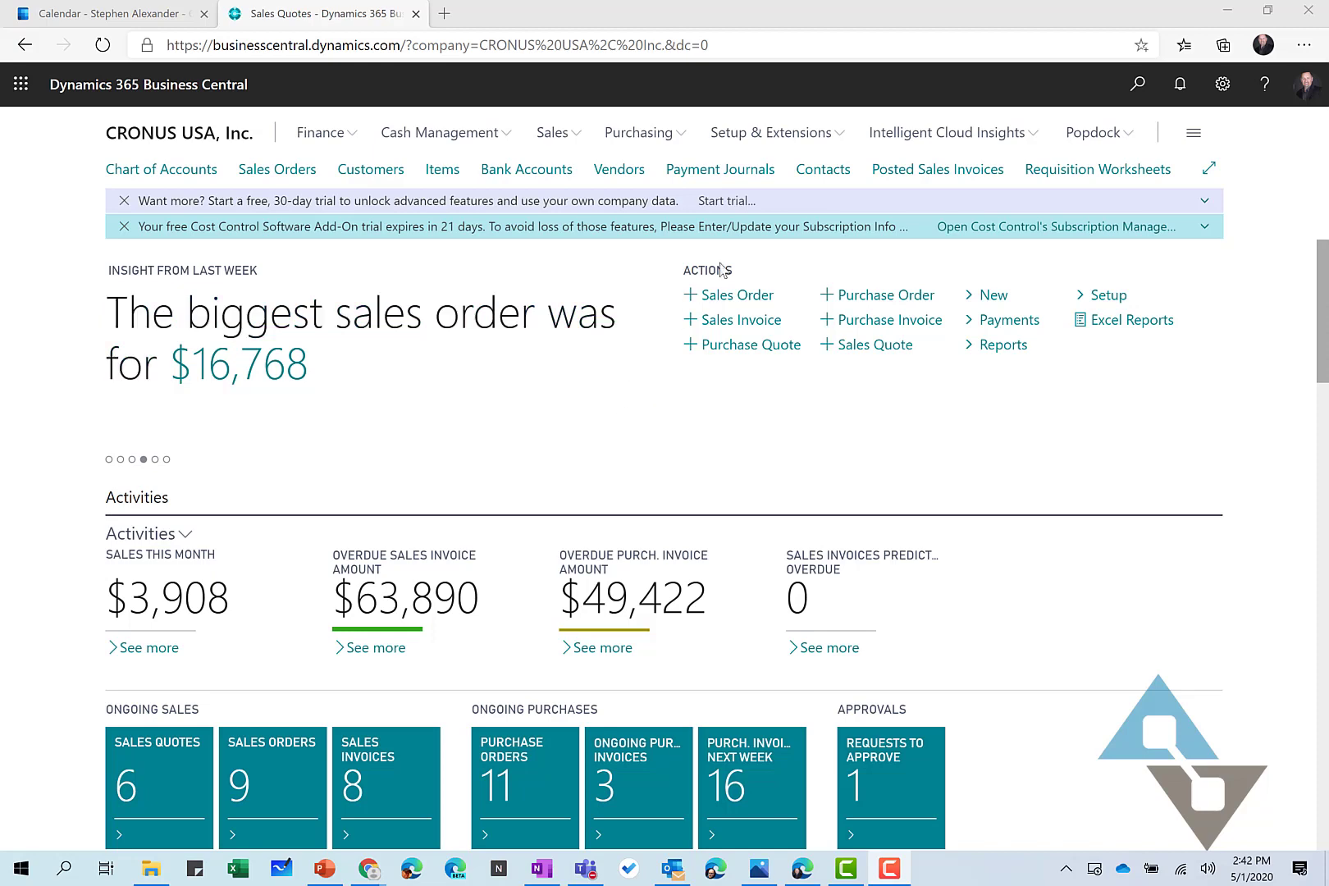
In Business Central, open the Fourth Coffee company's contact card and display its Interaction Log Entries
left_click(822, 171)
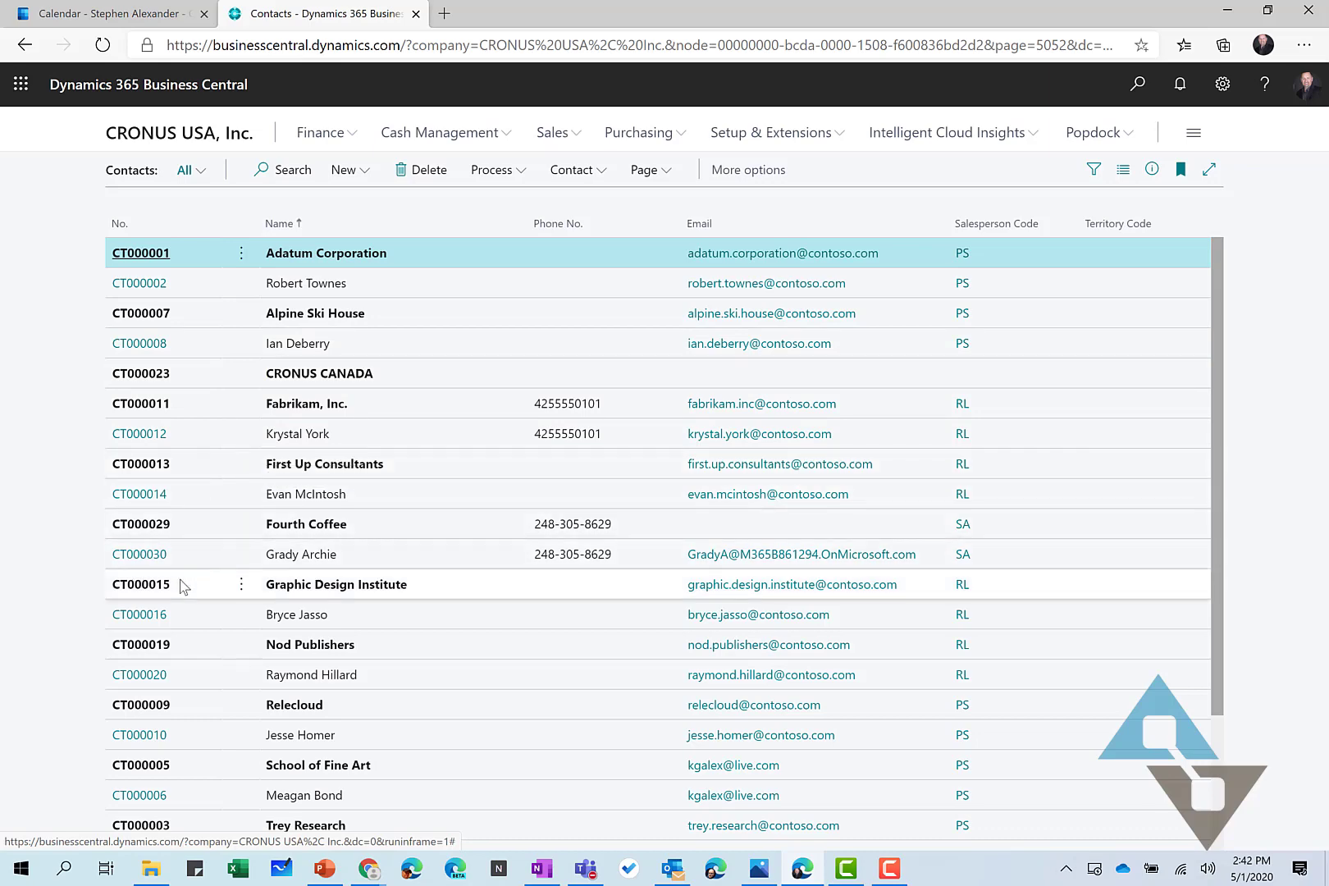
scroll(180, 579, "down", 5)
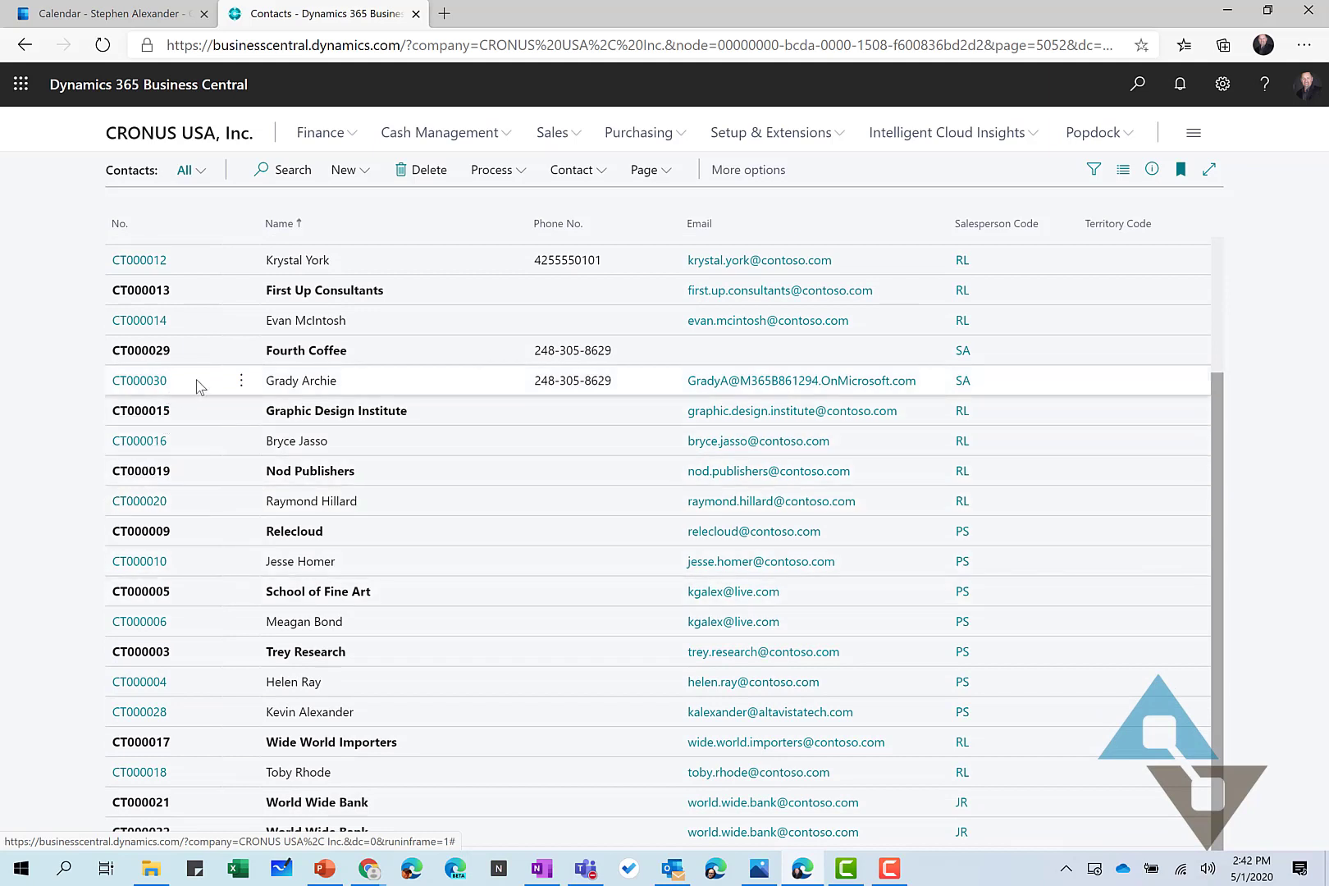
left_click(134, 354)
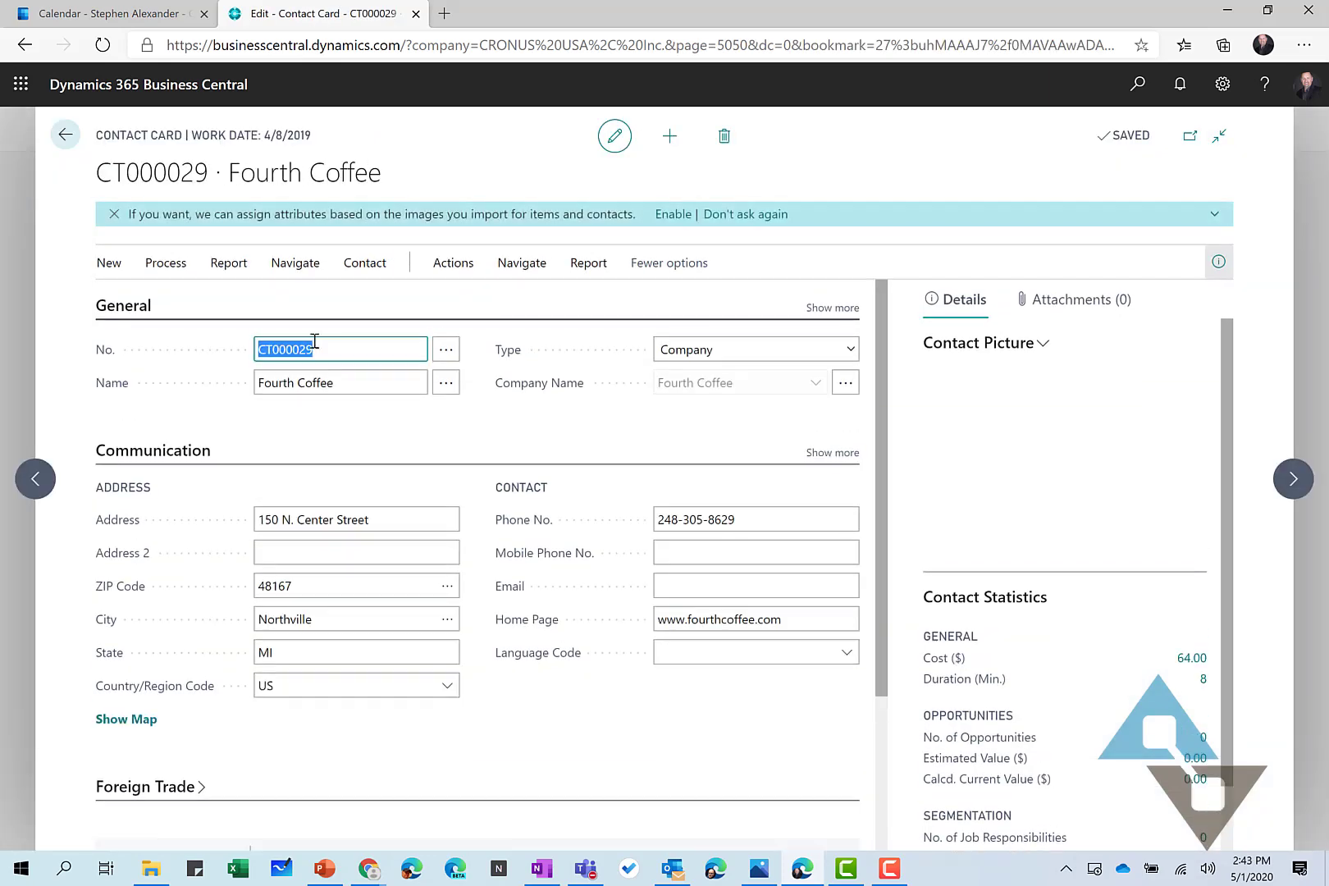
left_click(523, 264)
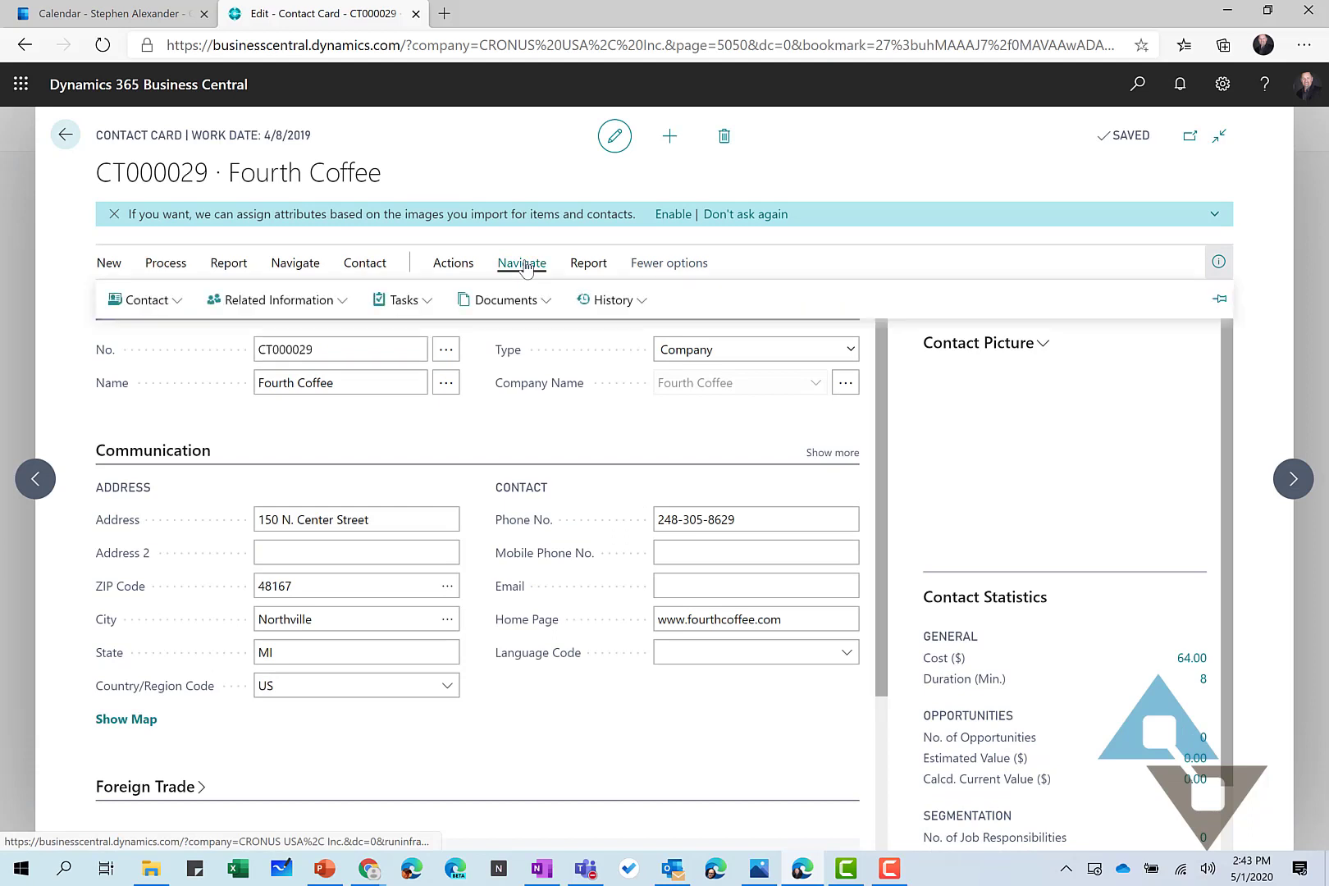
left_click(622, 302)
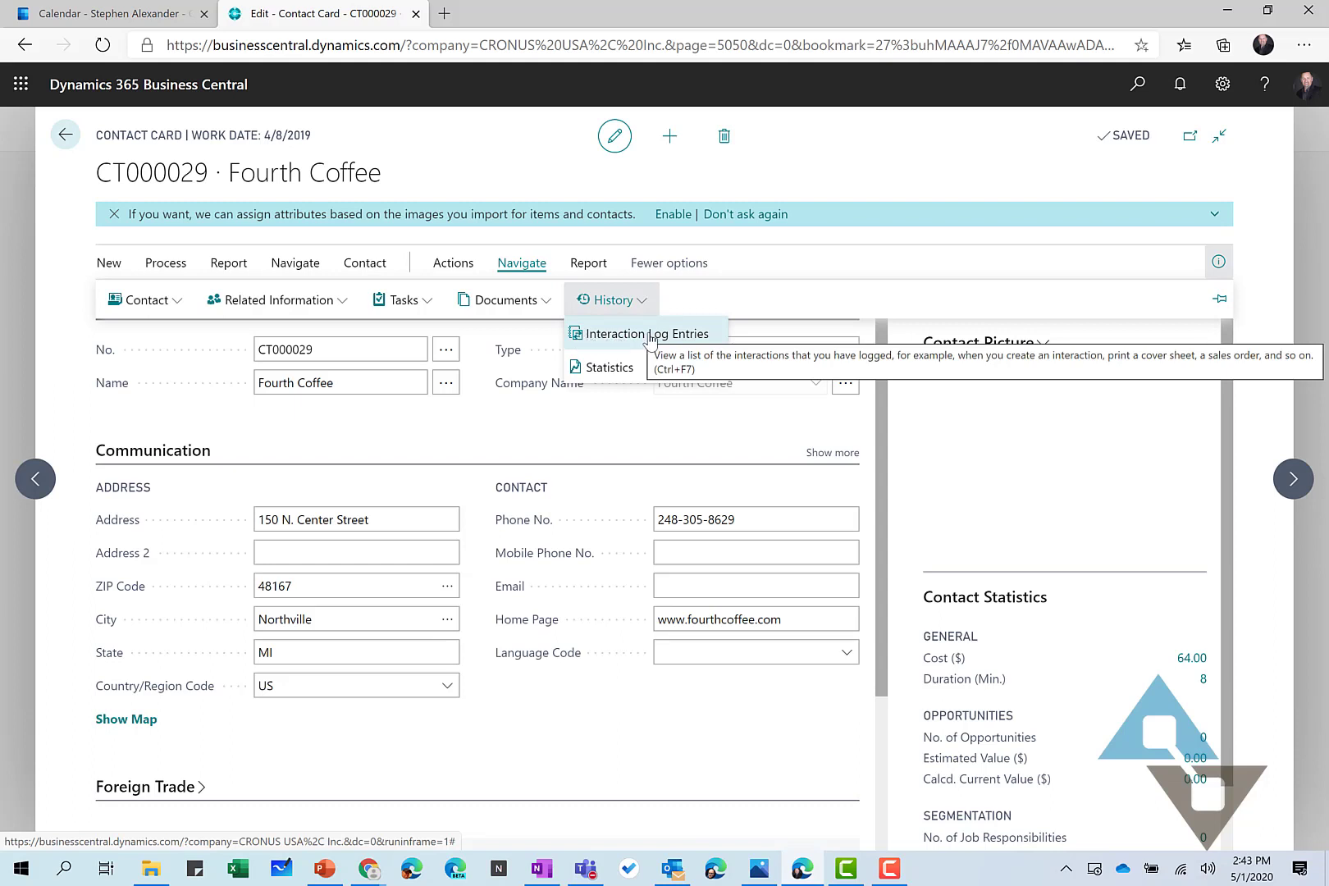
left_click(604, 334)
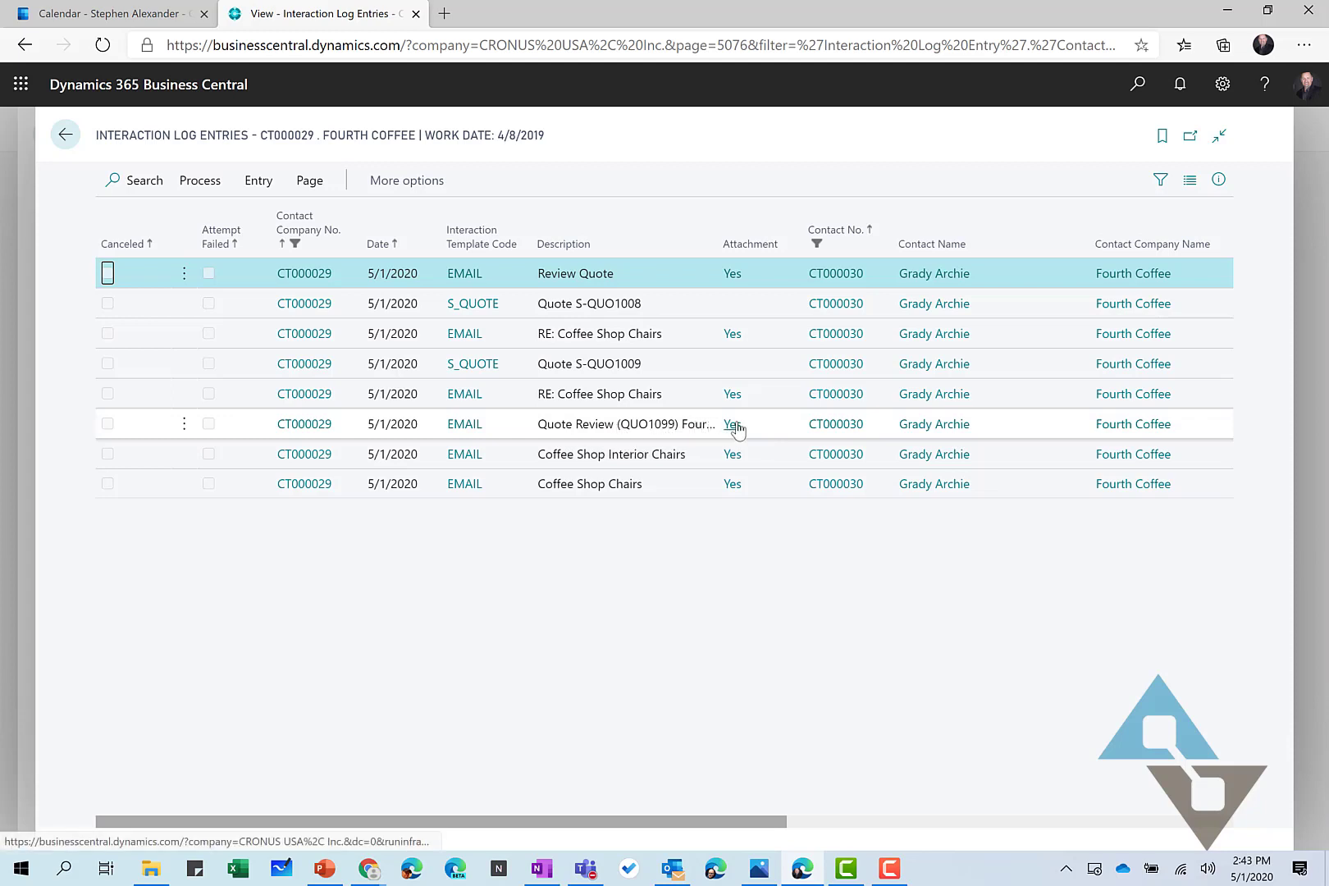
View the logged meeting invitation attached to the Quote Review (QUO1099) entry and close it
mouse_move(754, 241)
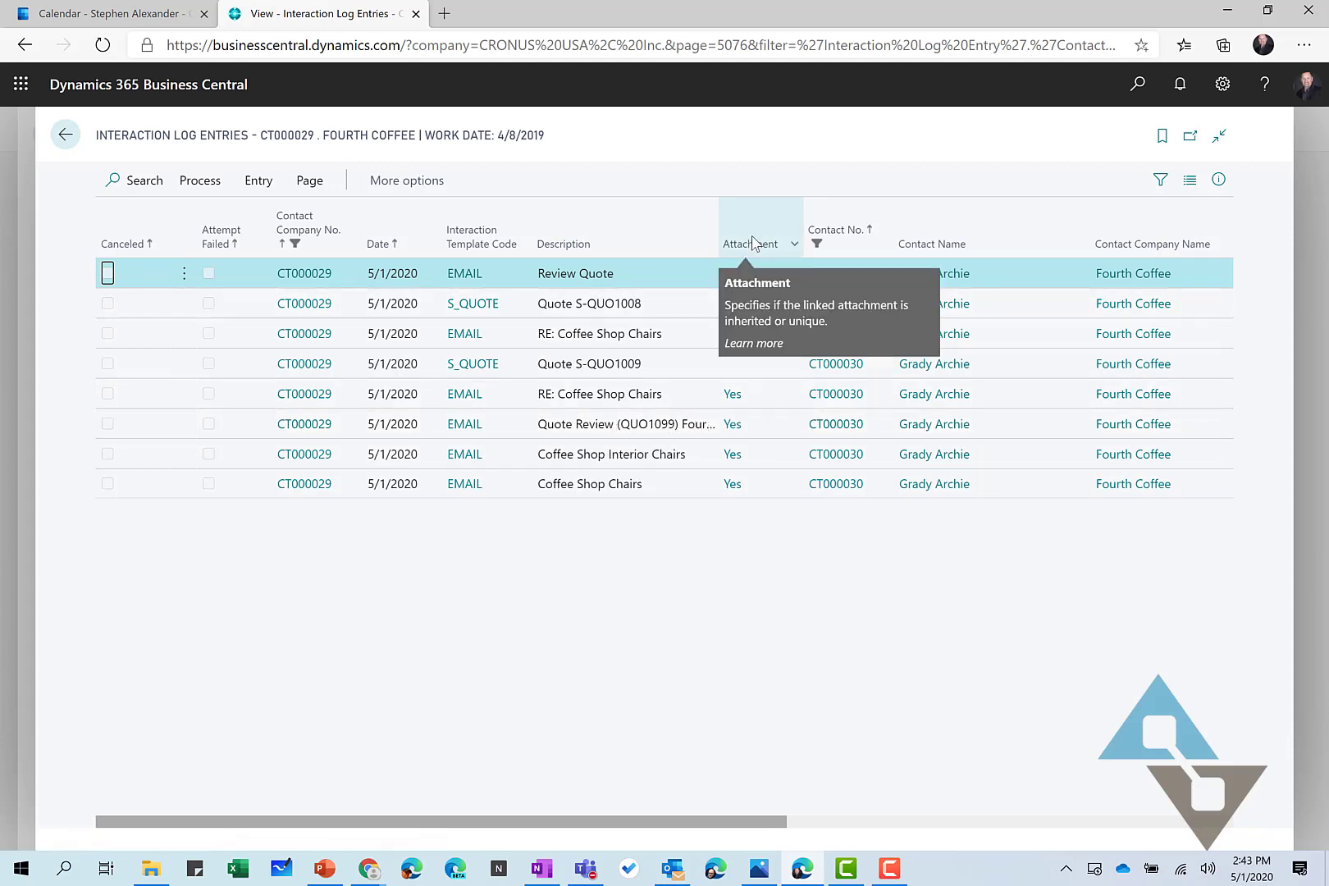
left_click(733, 425)
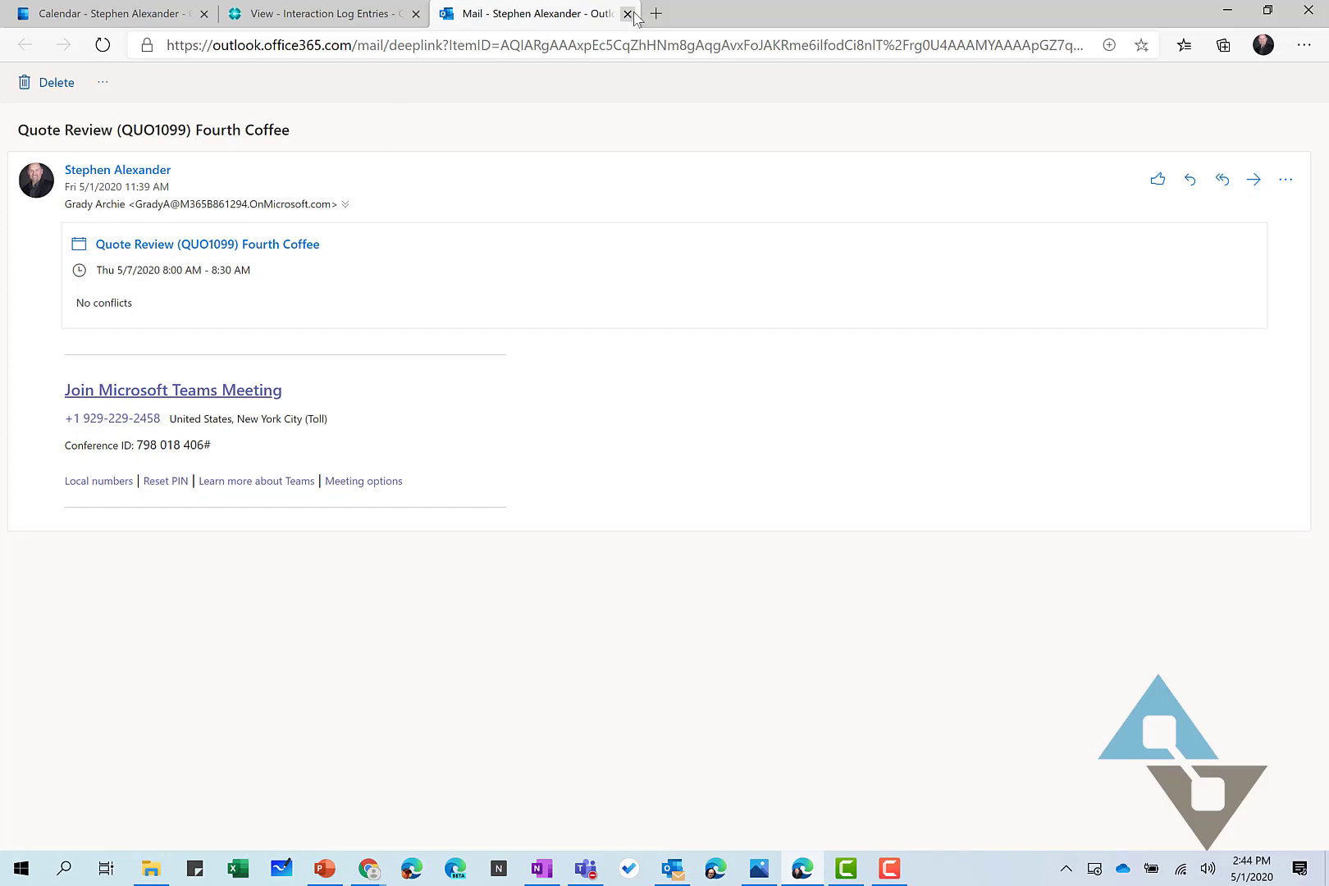
left_click(628, 14)
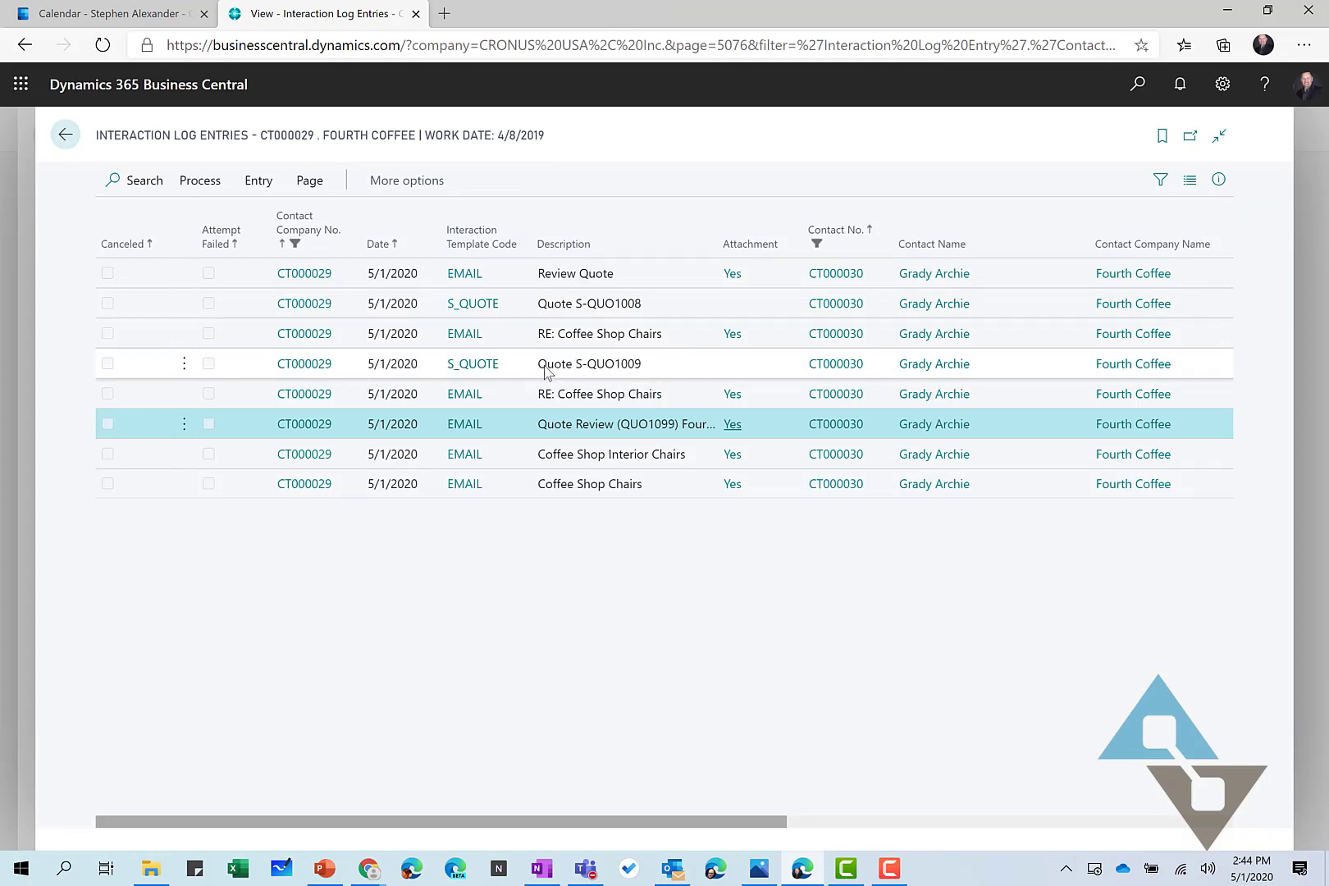
Open the logged email containing quote S-QUO1009, examine the quote and its lines in the linked document view, and close the email
left_click(733, 397)
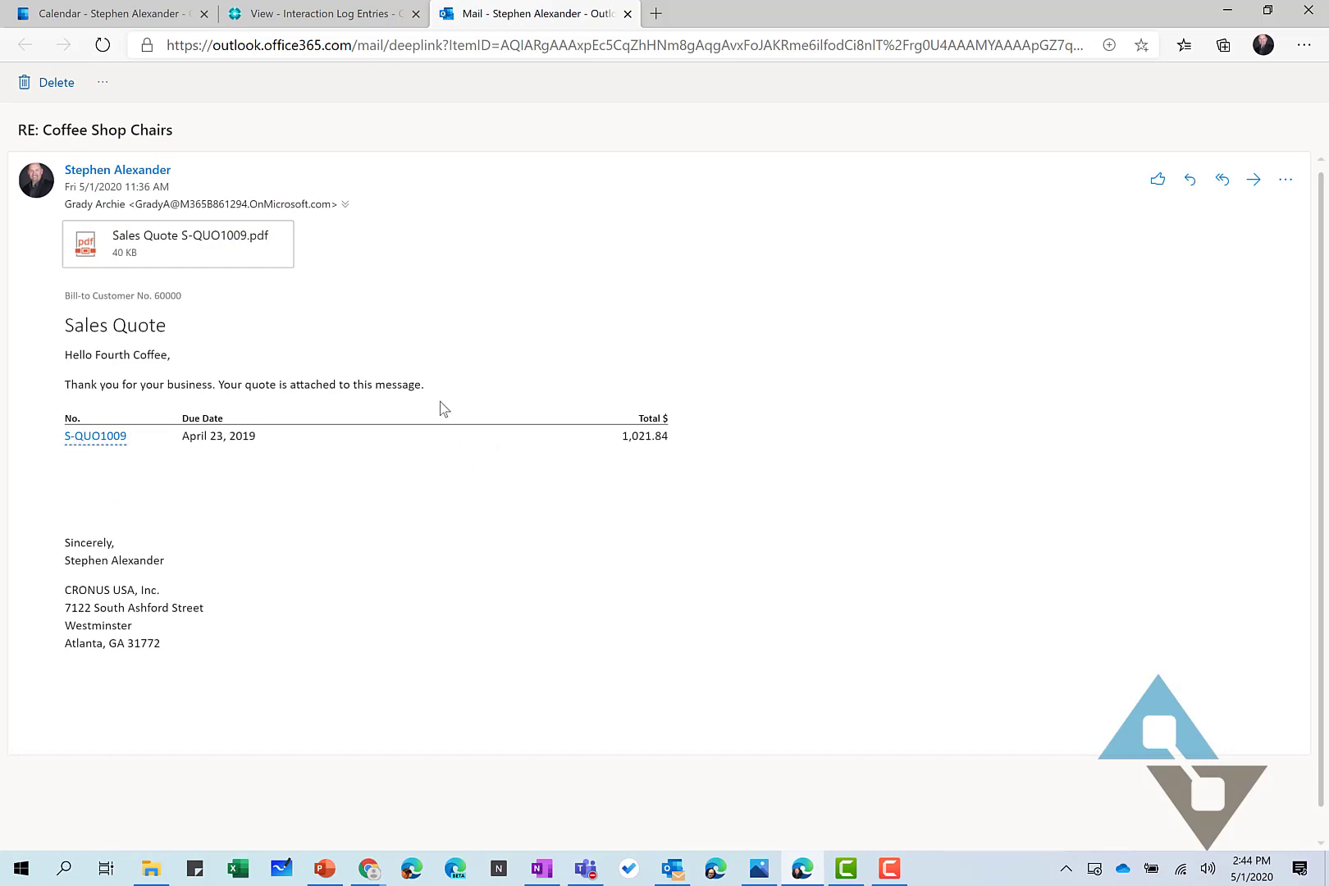
left_click(92, 439)
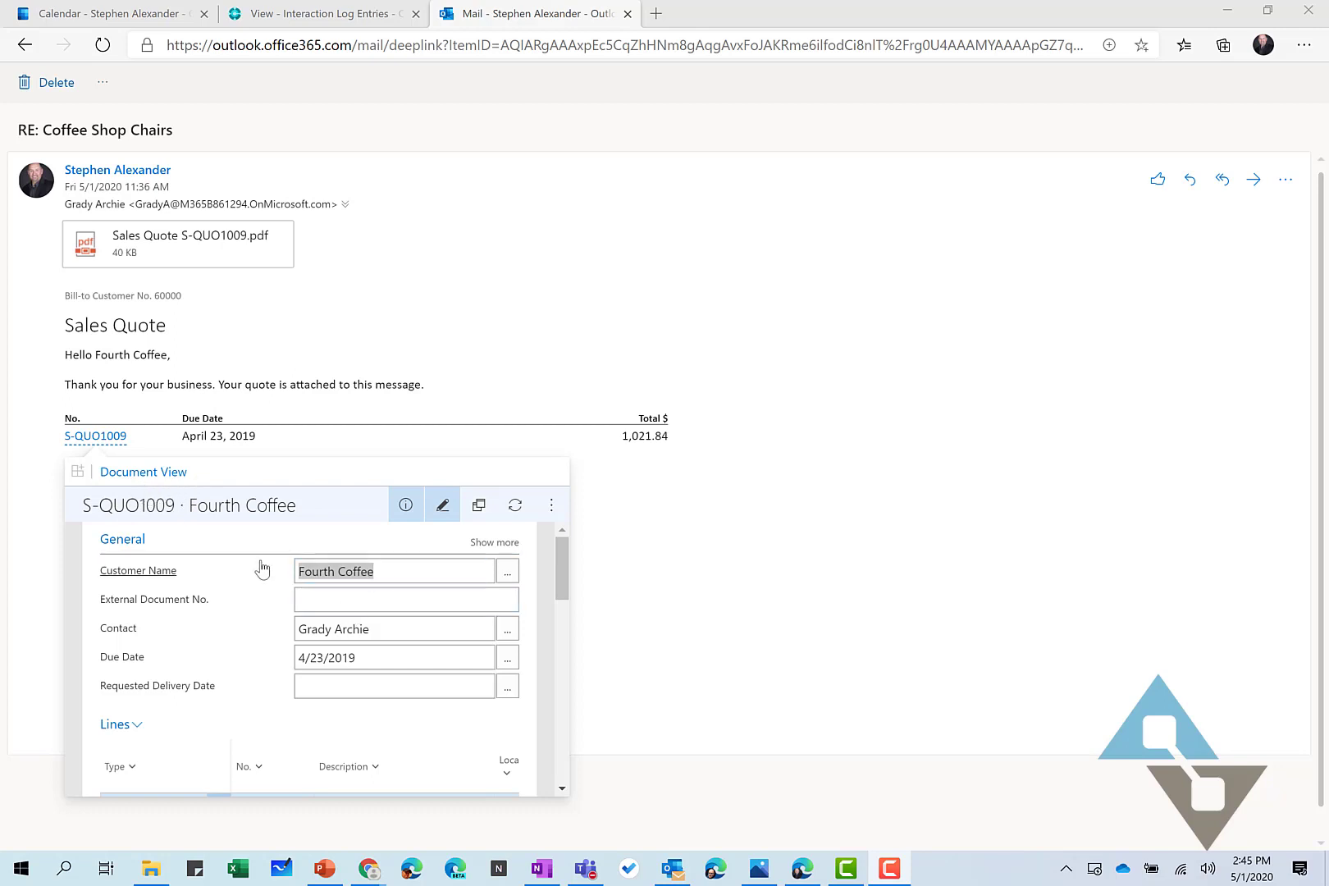
scroll(261, 567, "down", 2)
scroll(261, 567, "up", 2)
scroll(426, 631, "down", 1)
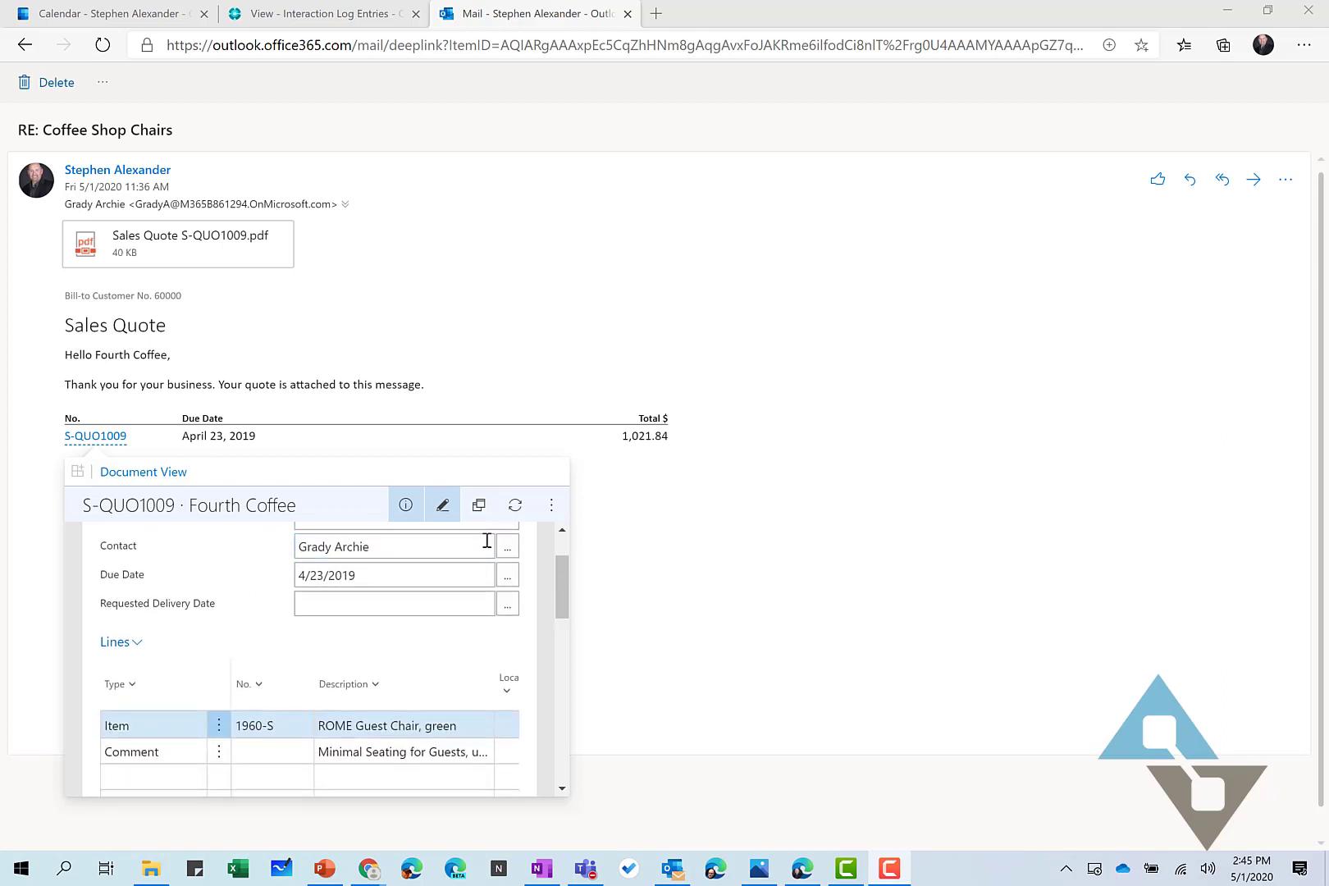
left_click(628, 14)
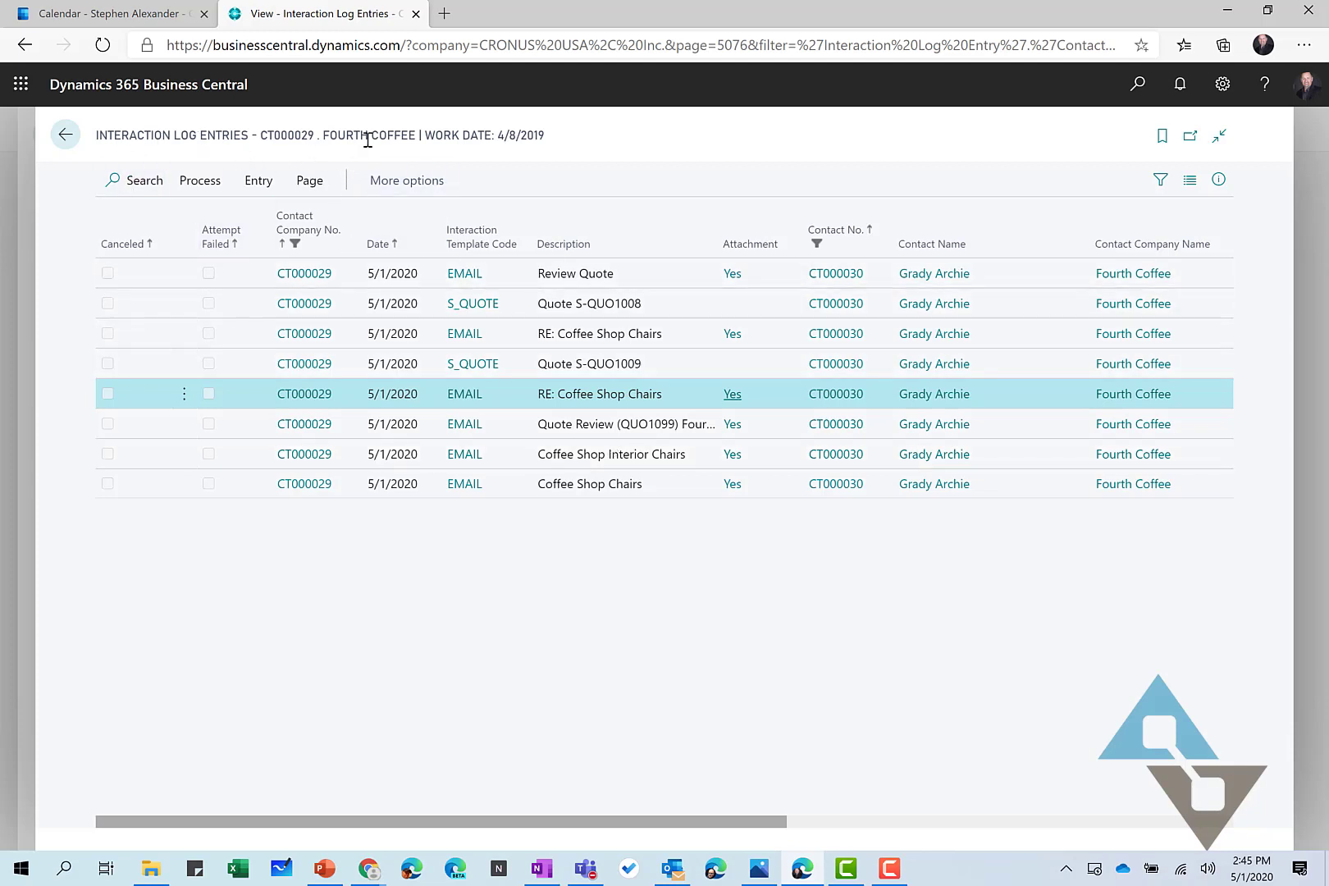
Examine the interaction log entries of Fourth Coffee's contact person, CT000030, and return to the contact list
left_click(66, 135)
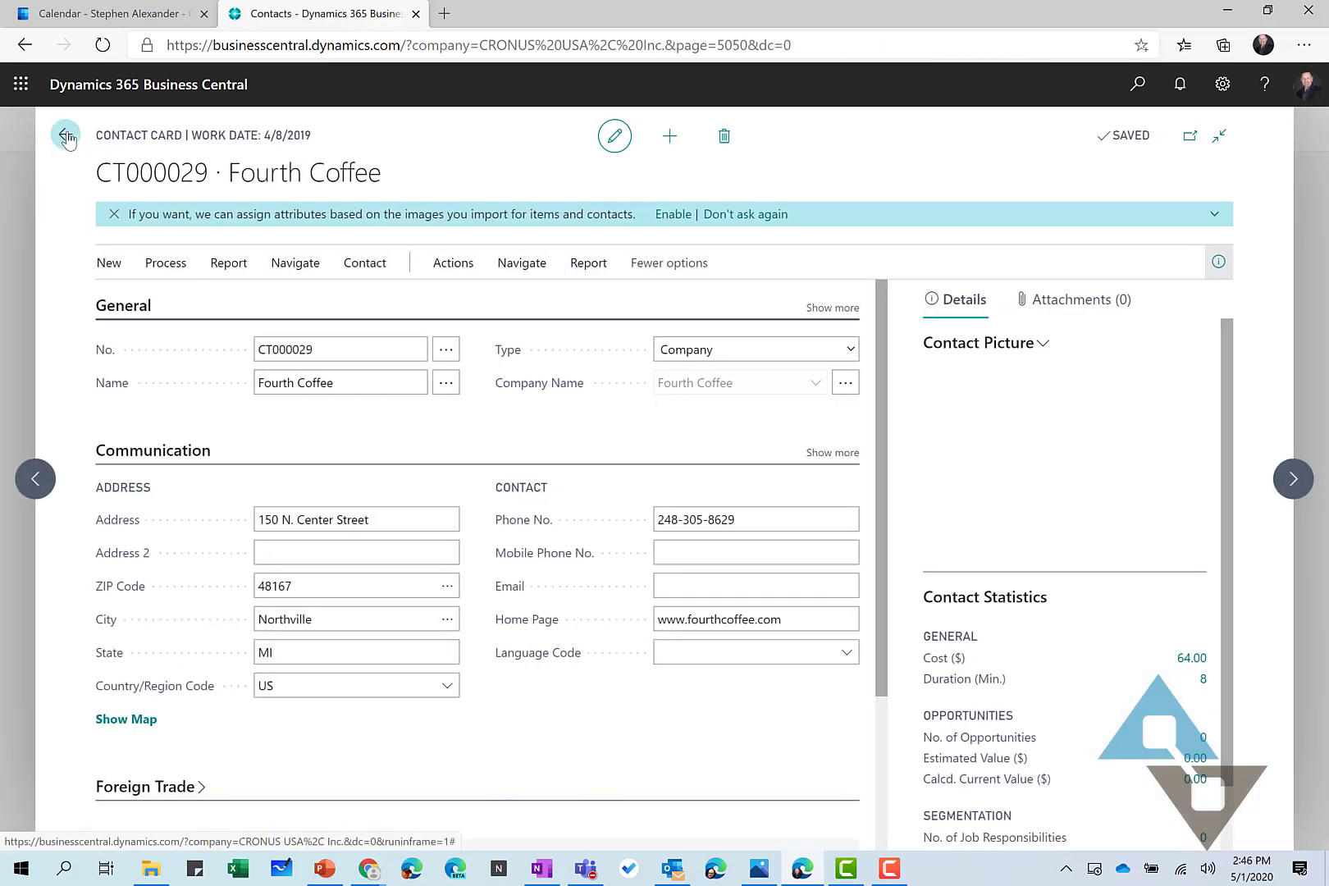
left_click(65, 136)
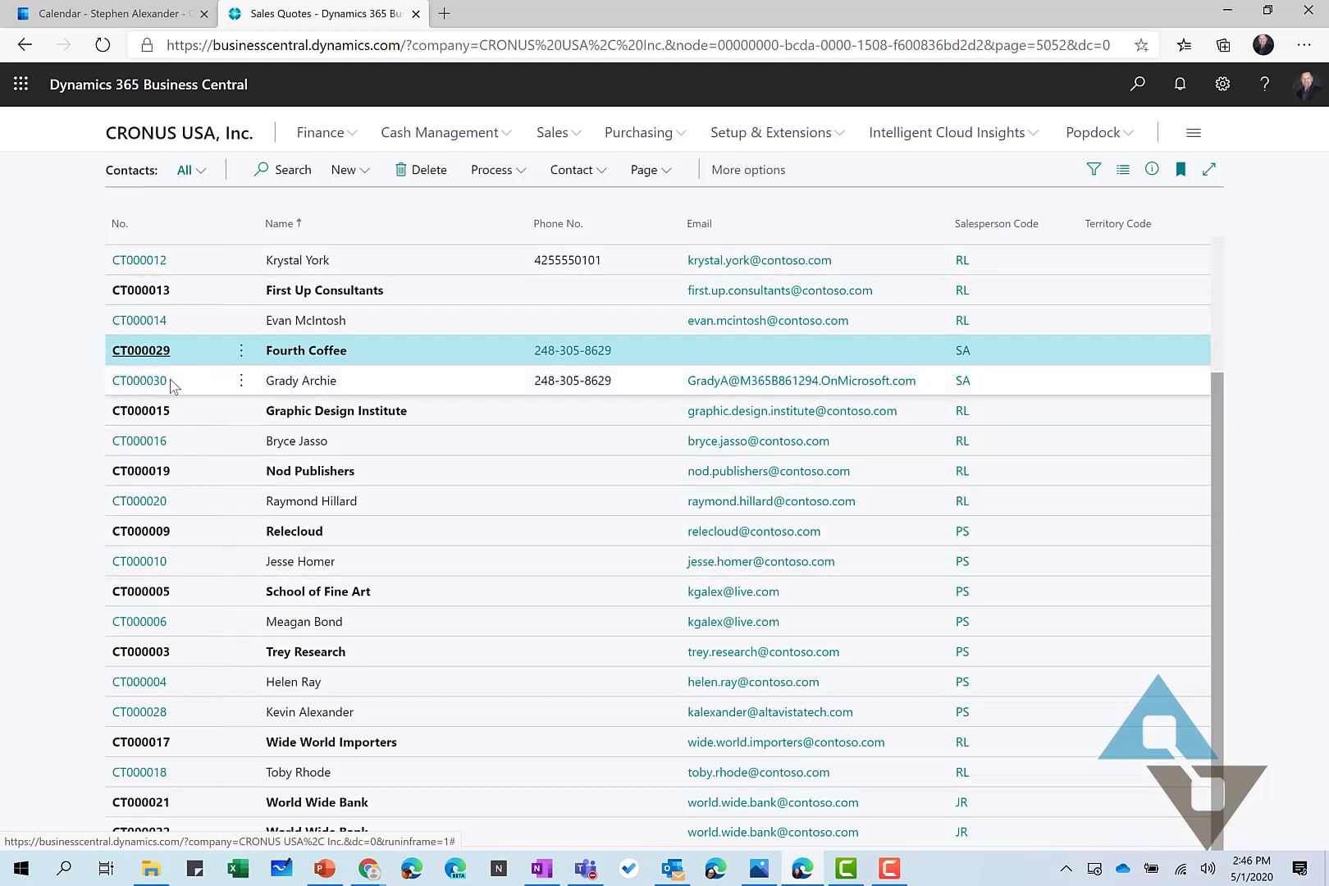
left_click(143, 381)
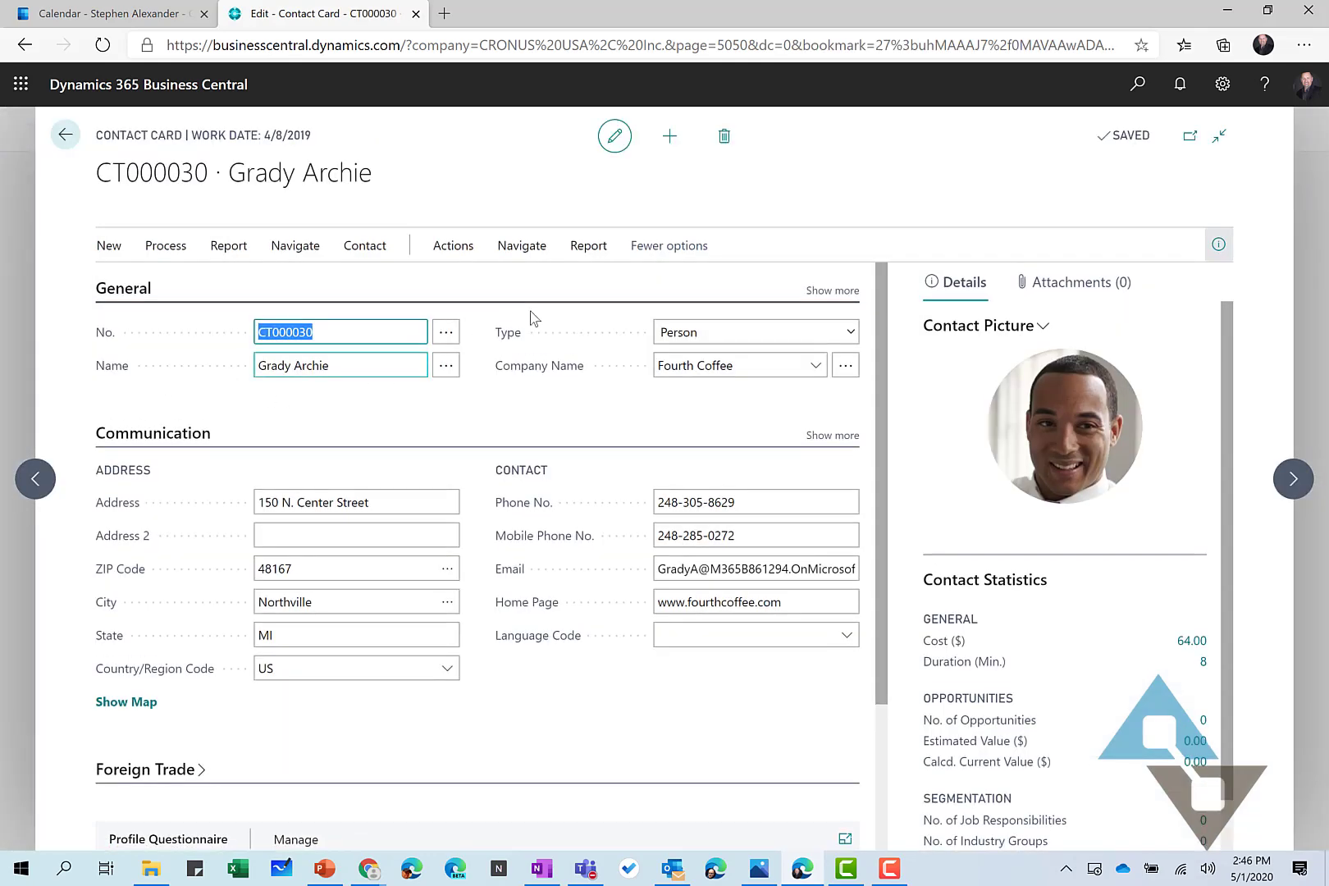
left_click(535, 280)
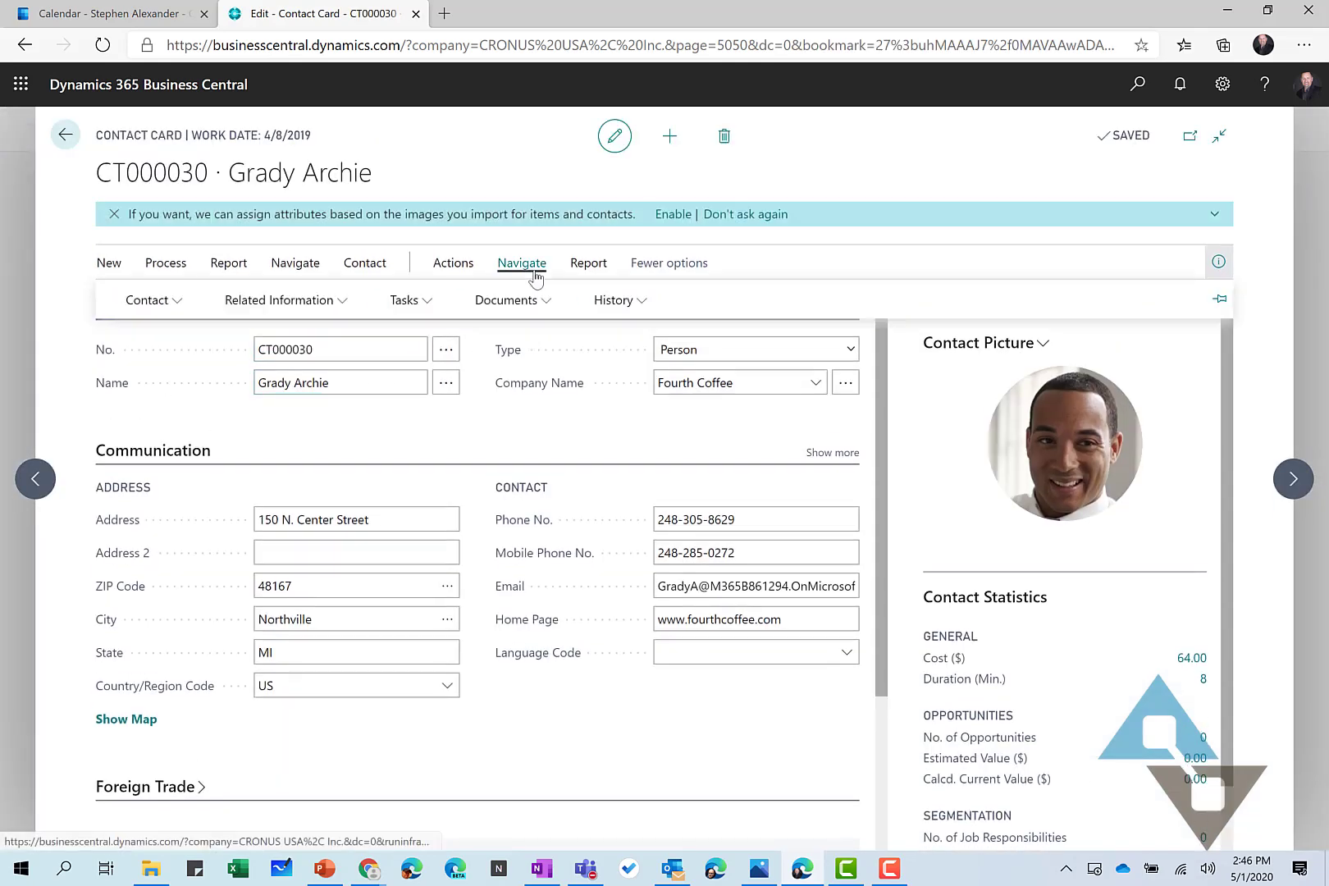
left_click(609, 306)
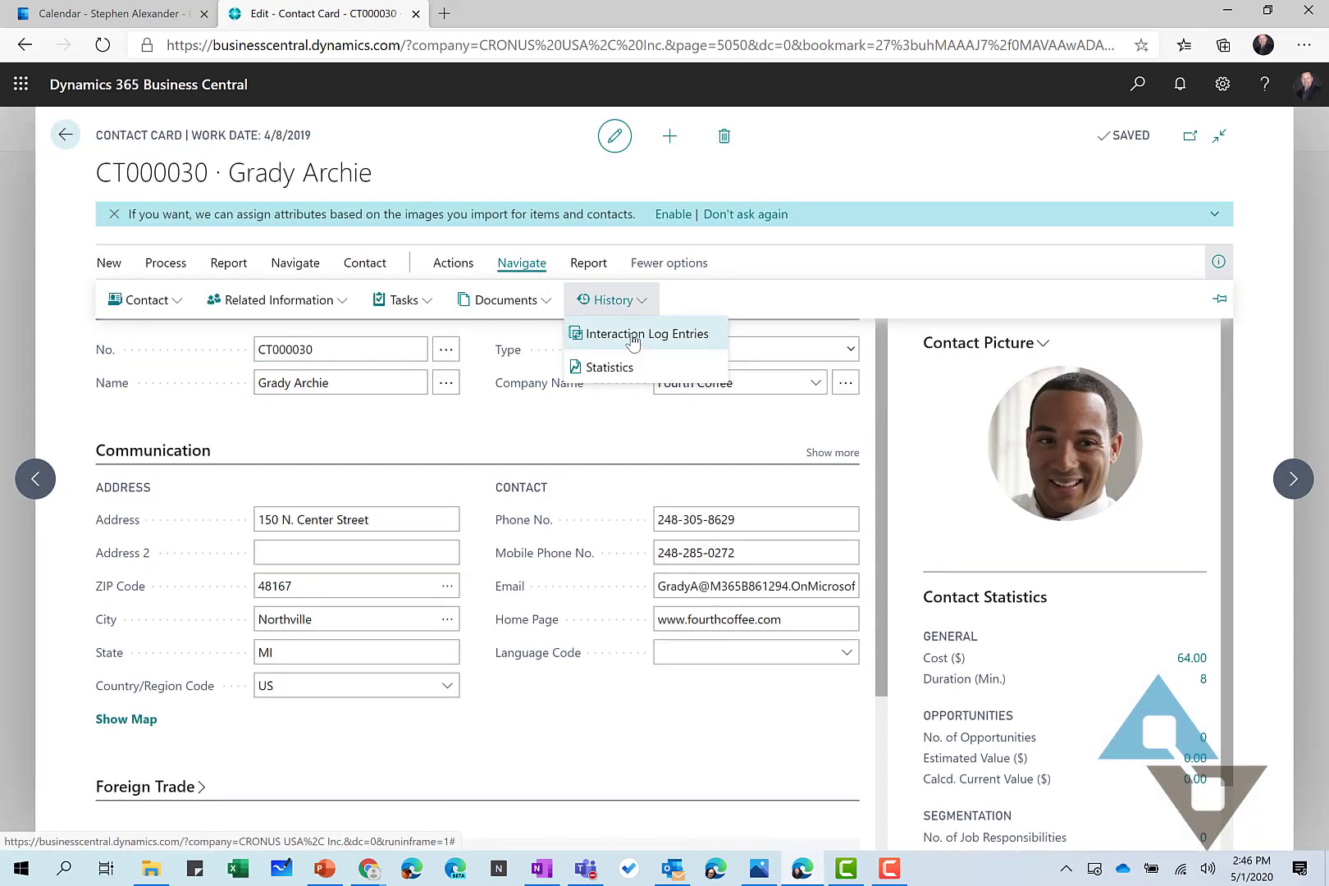
left_click(633, 337)
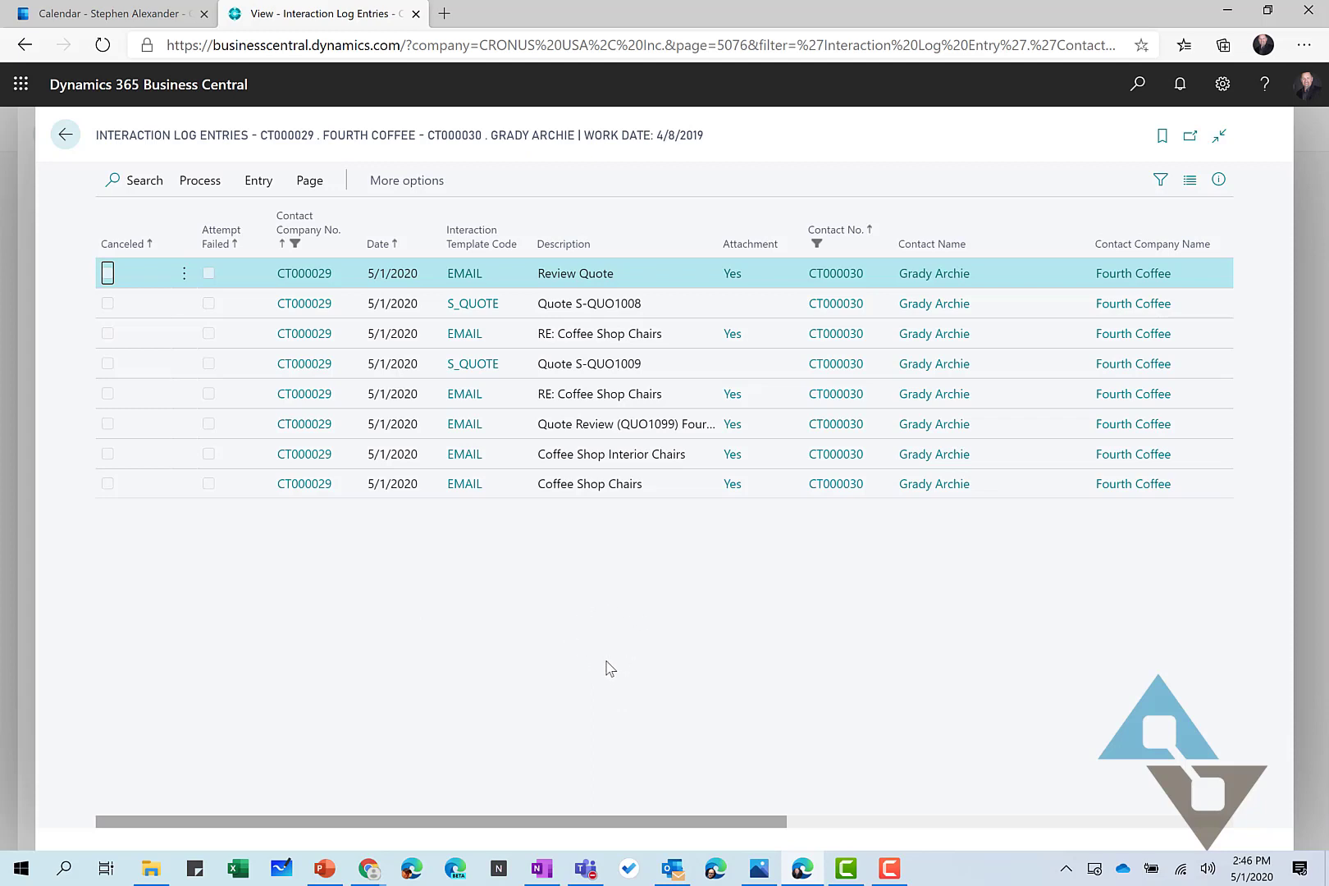
left_click(67, 137)
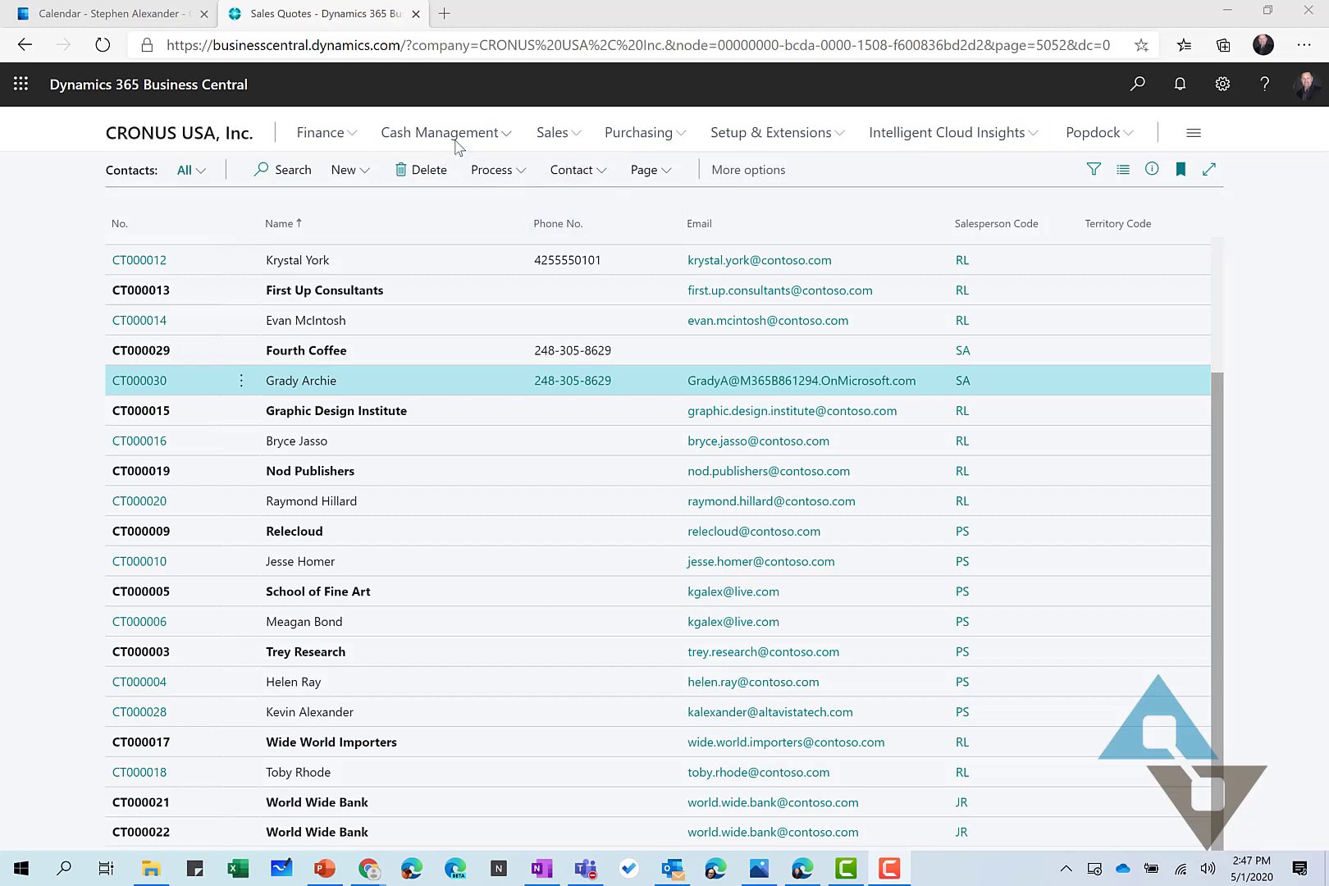
Search for "salespeople" and open the Salespeople/Purchasers list
left_click(1136, 85)
left_click(1136, 85)
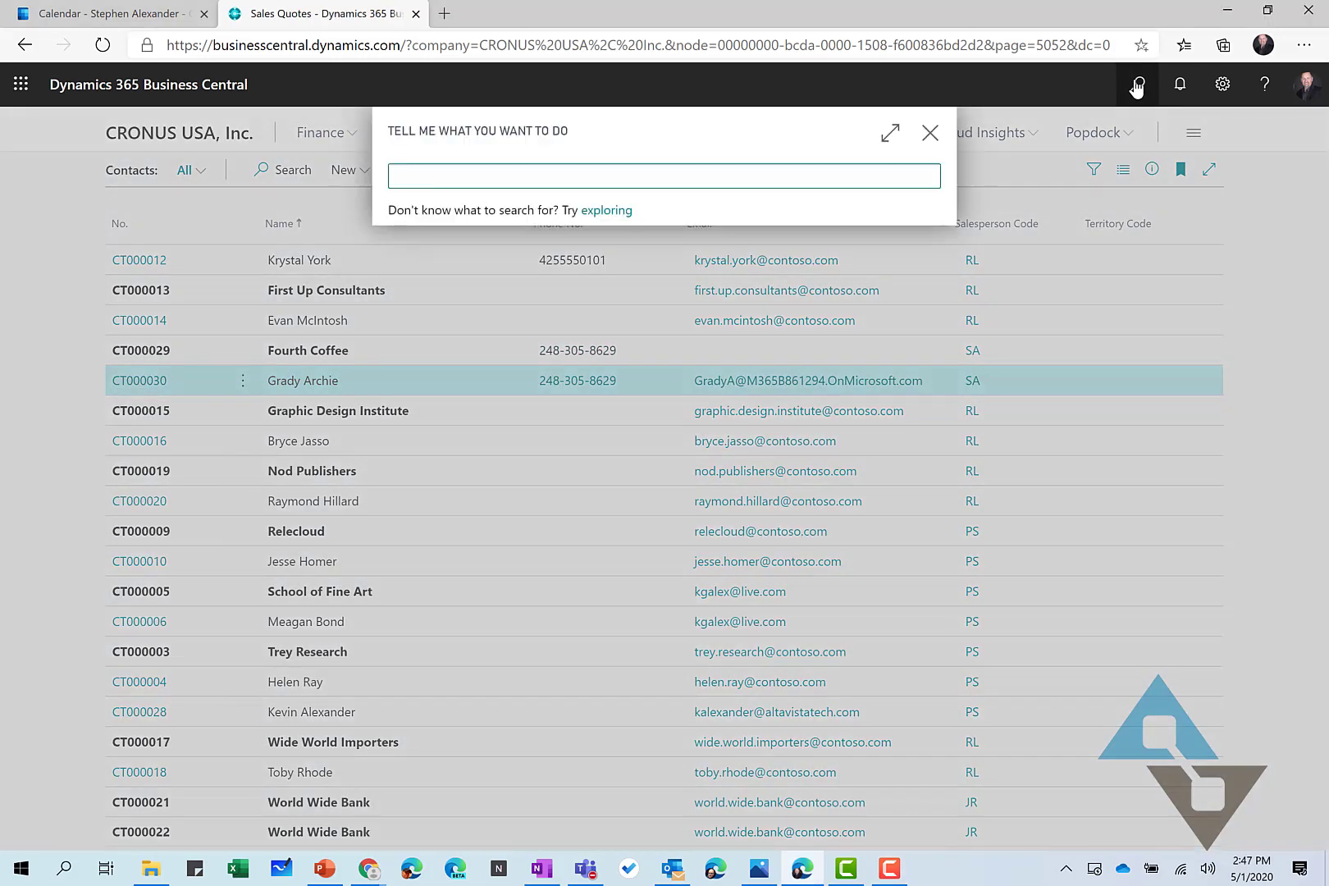
type("salesp")
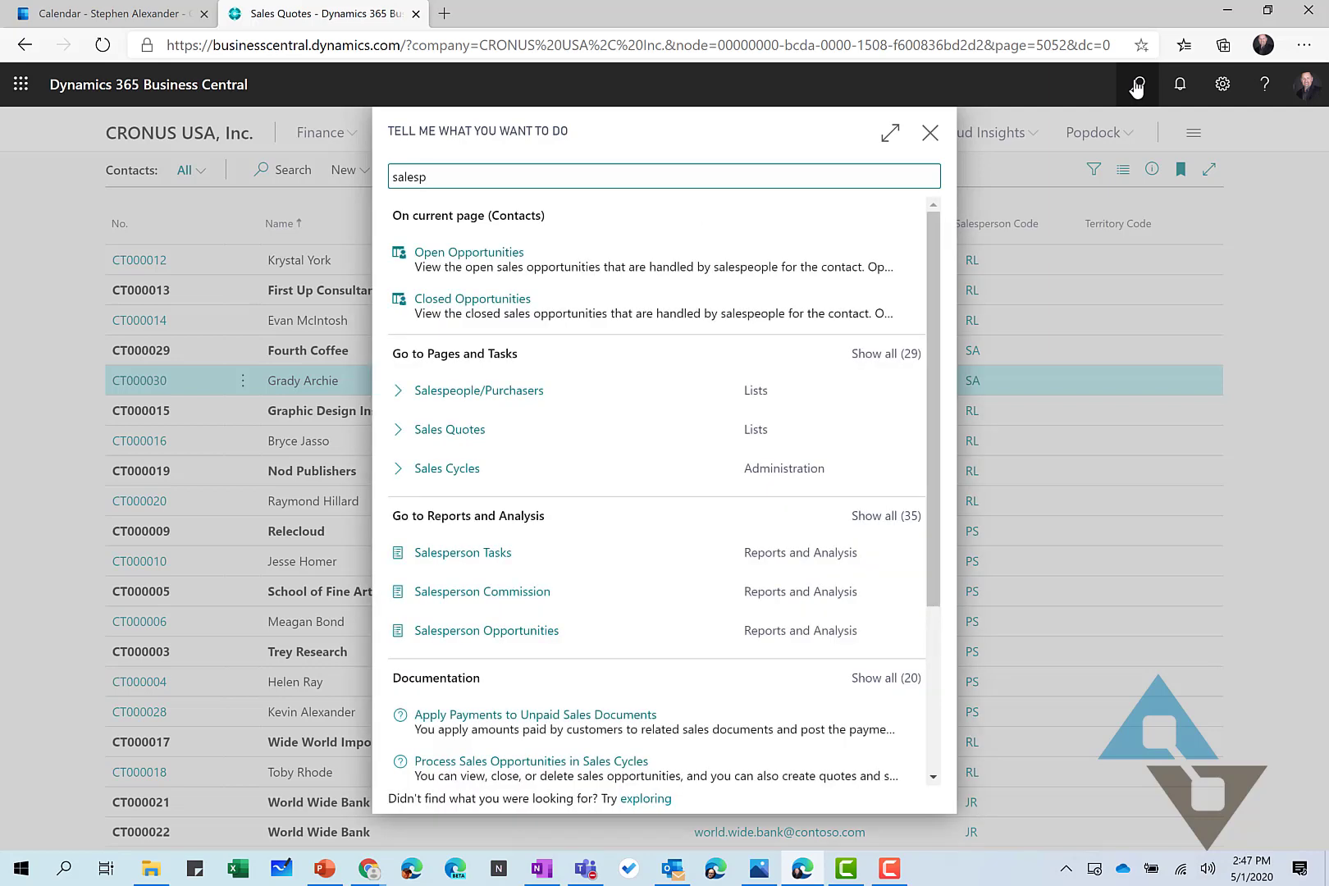
type("eople")
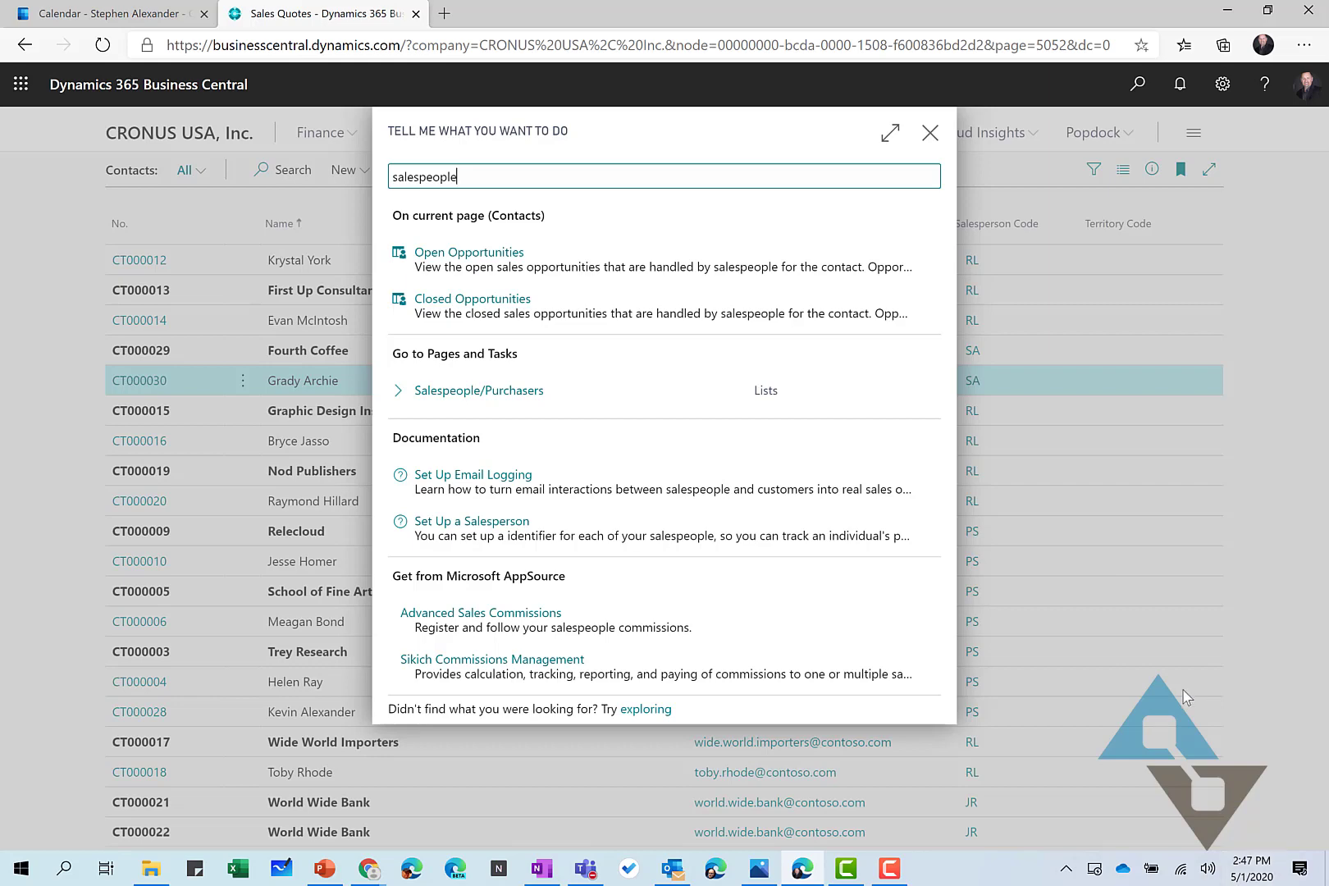
left_click(465, 390)
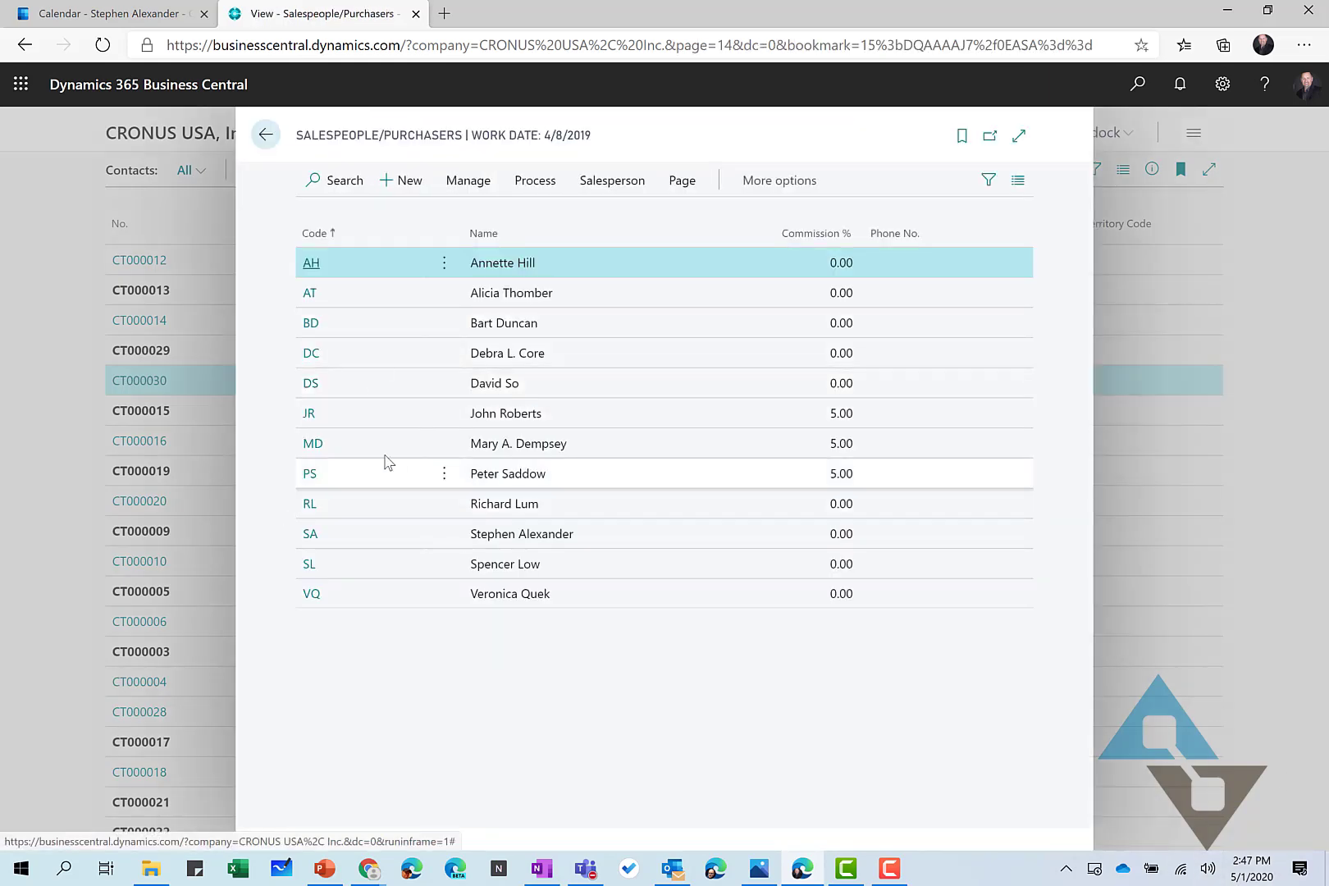
Open the card of the salesperson with code SA and display that salesperson's interaction log entries
left_click(307, 537)
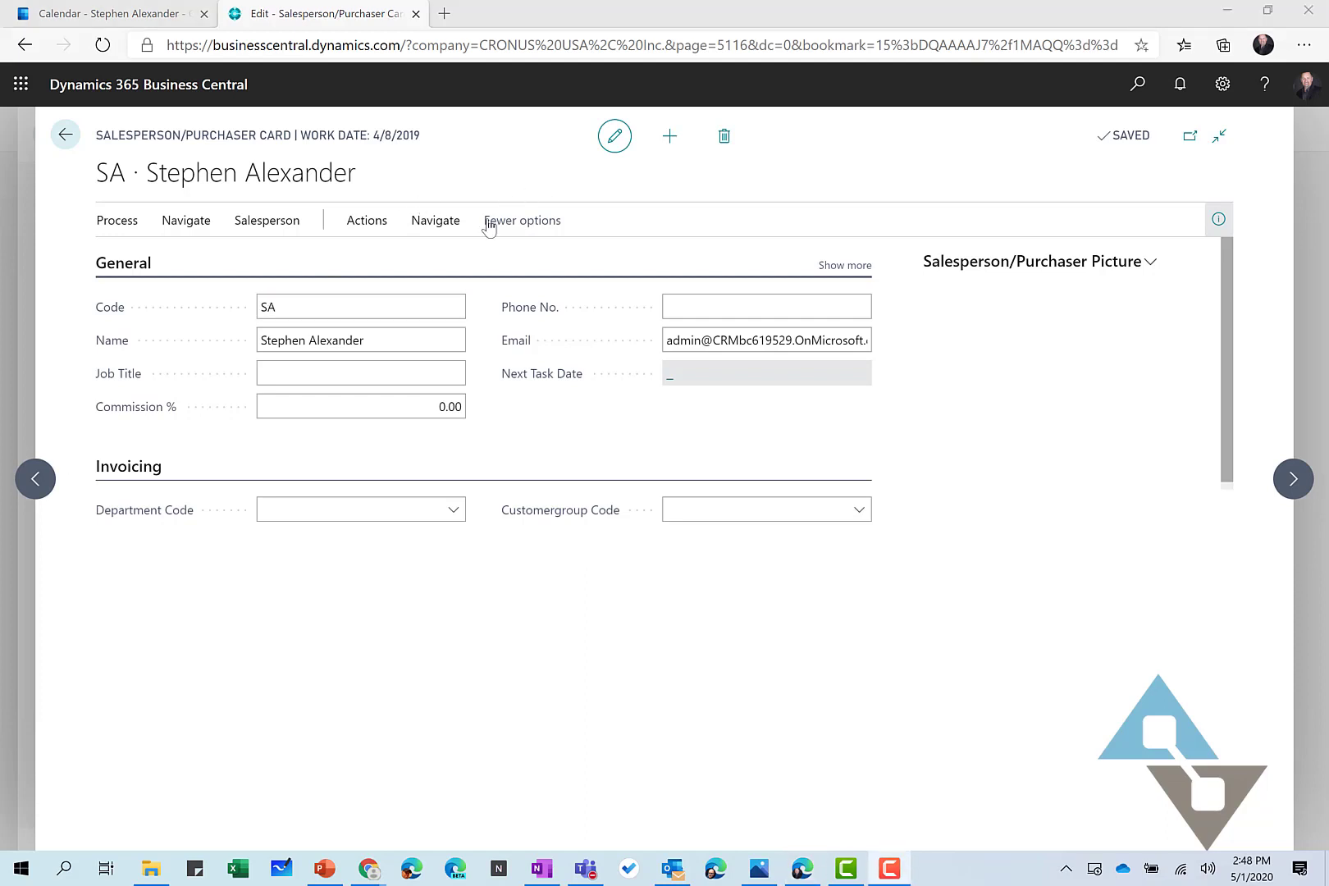
left_click(437, 223)
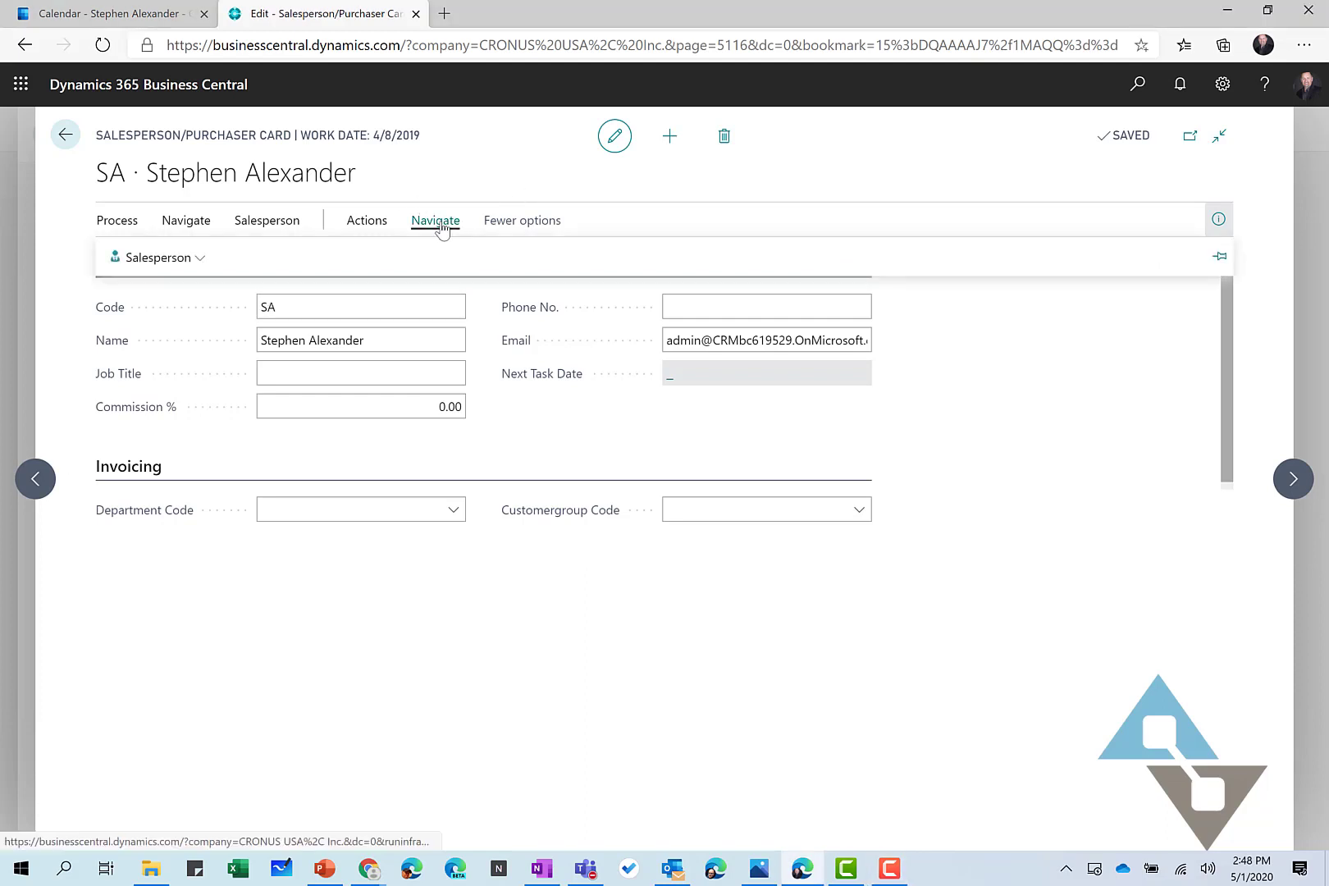
left_click(195, 260)
left_click(153, 493)
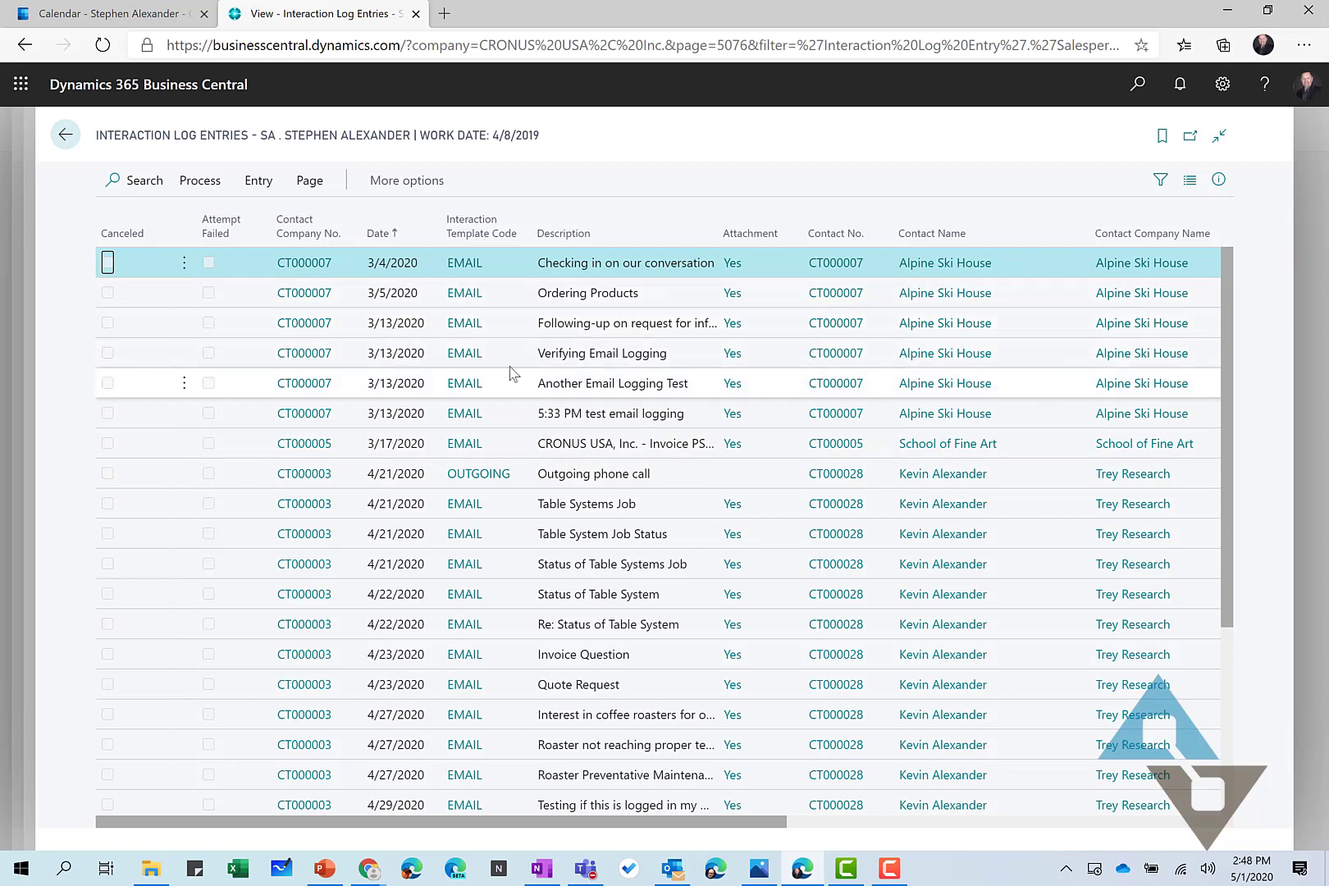
Sort the salesperson's interaction log entries by date in descending order
left_click(397, 238)
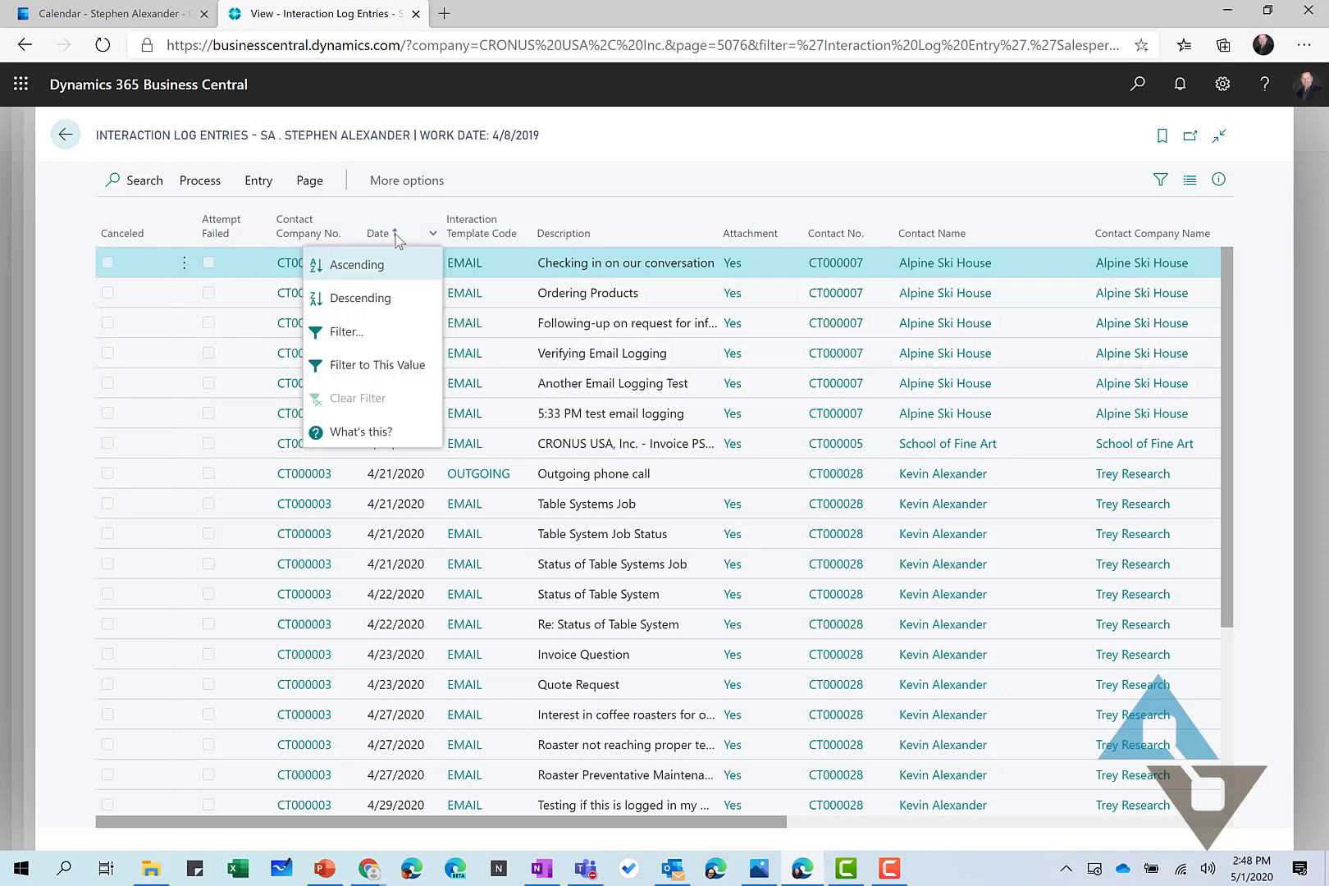
left_click(354, 269)
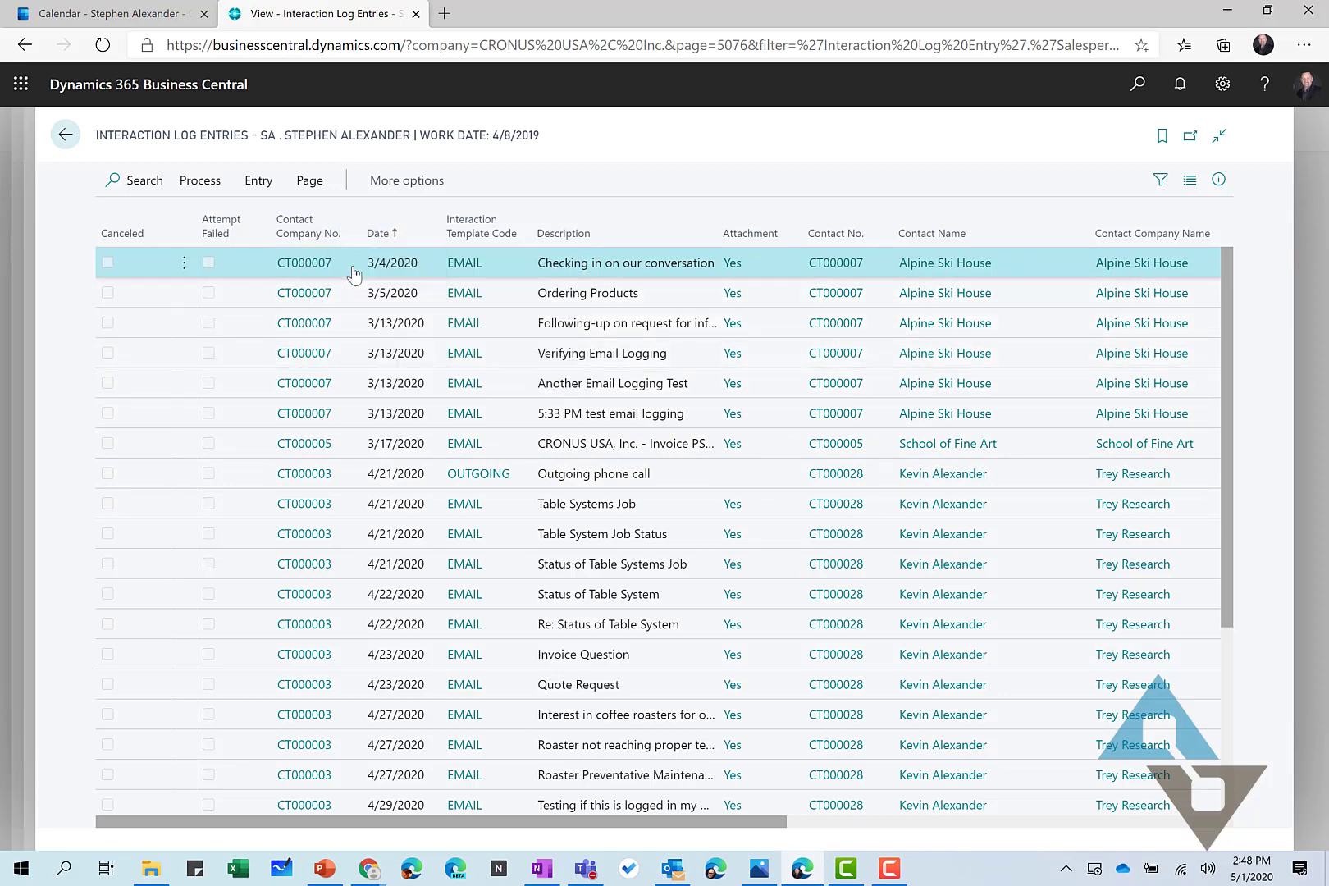
left_click(398, 246)
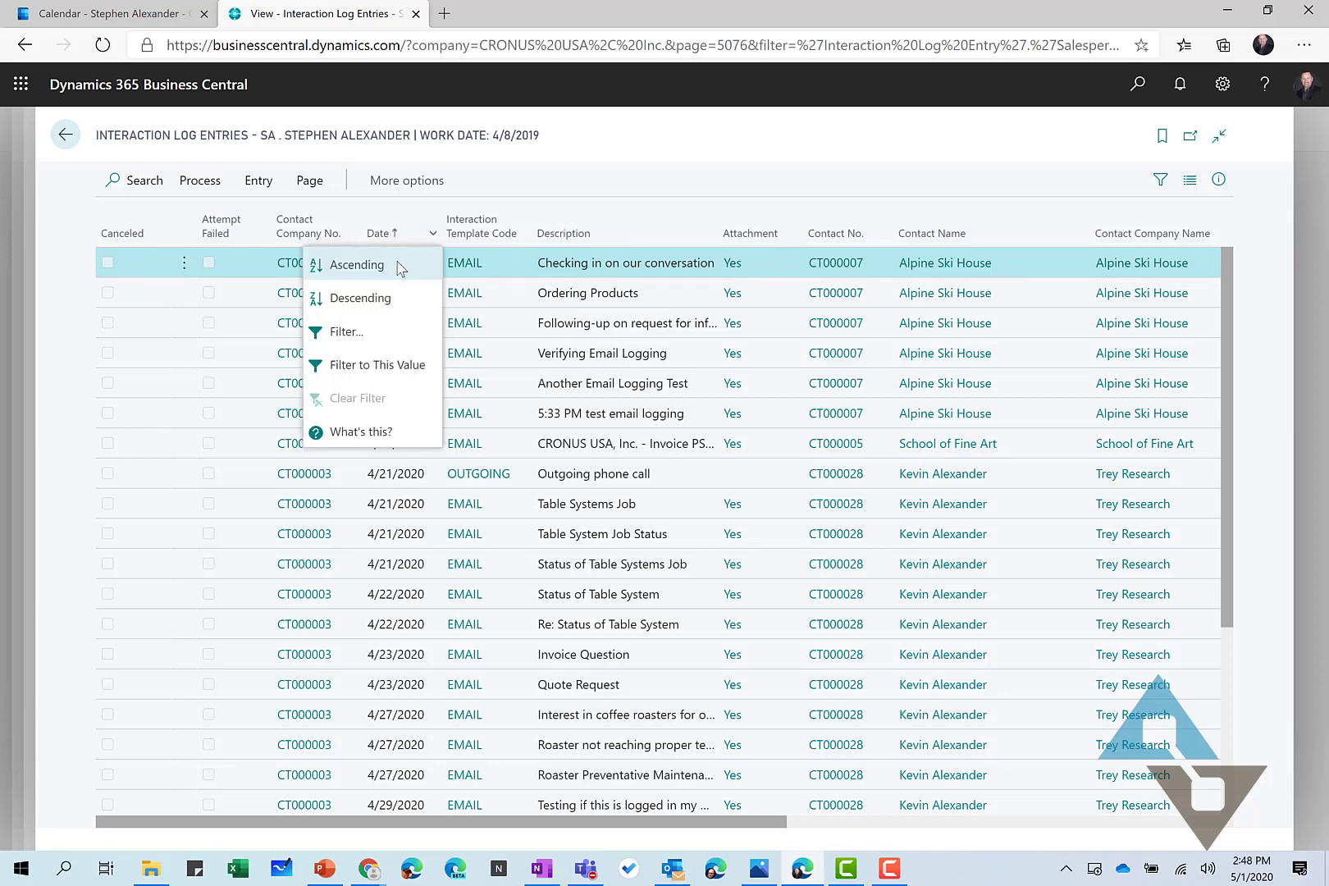
left_click(369, 303)
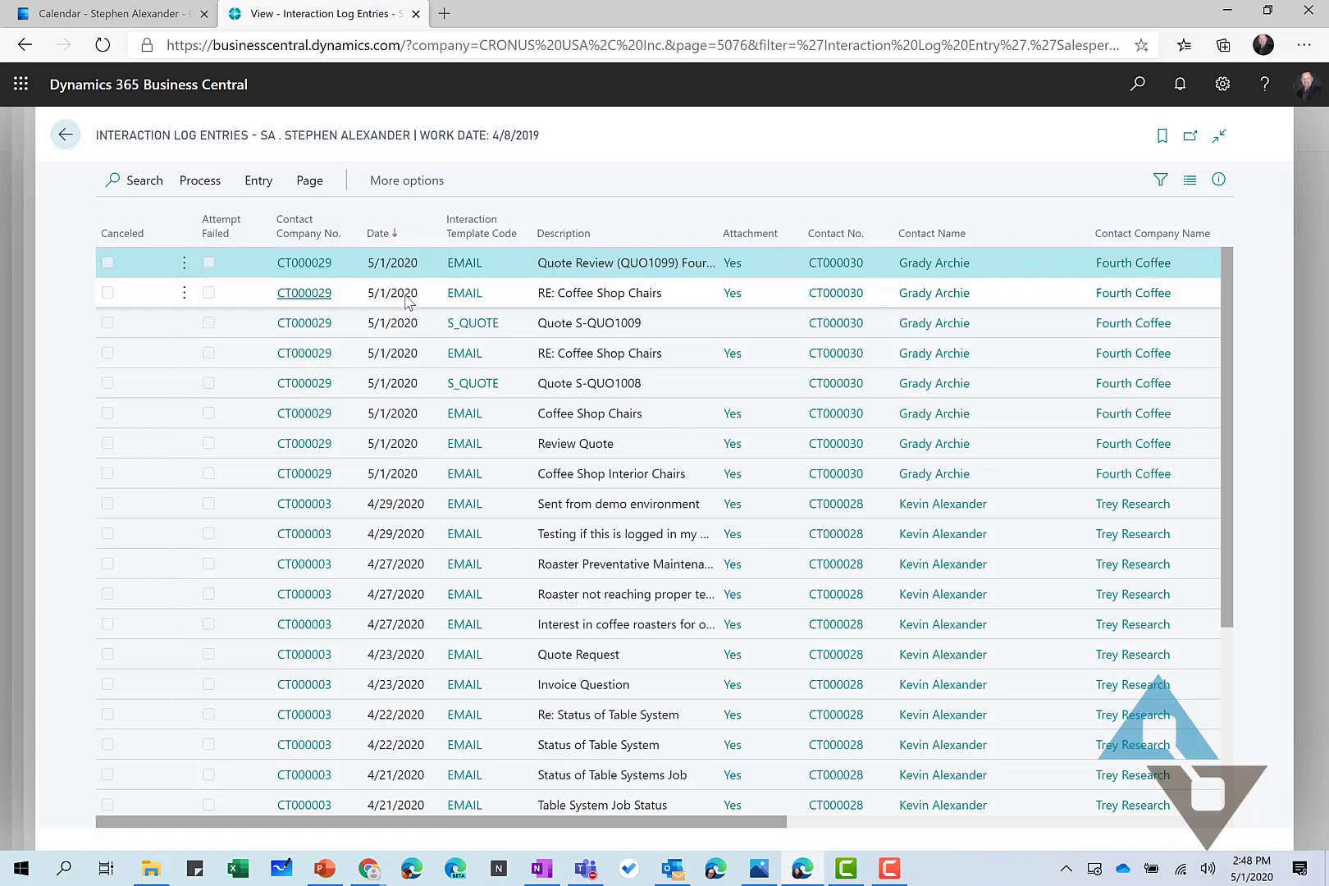